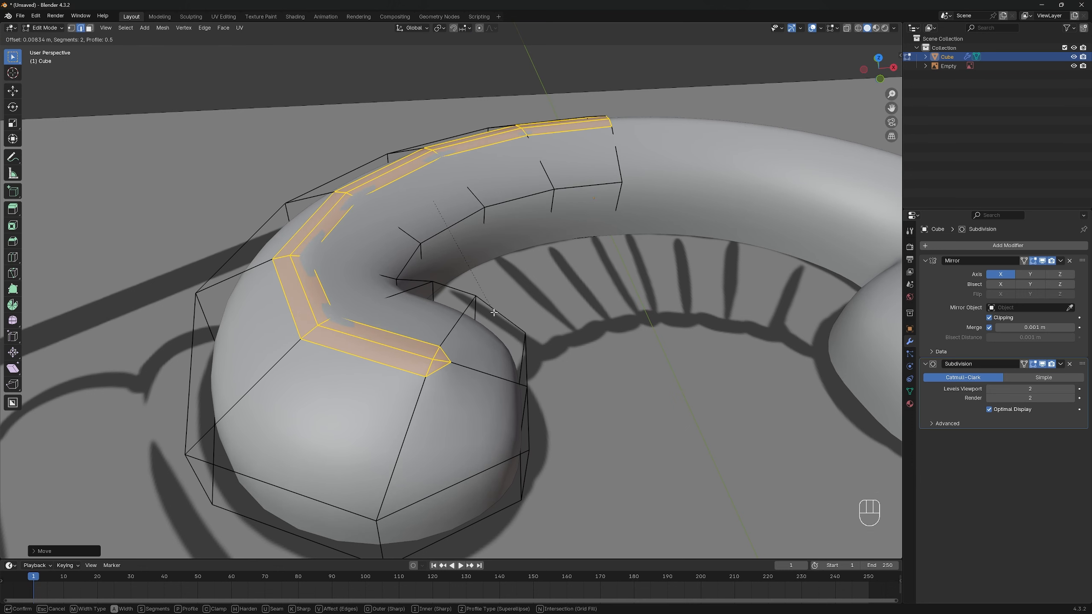
Bevel the selected outer edges of the scroll about 0.006 m with two segments and dissolve the short edge at the strip's end.
click(445, 361)
click(436, 363)
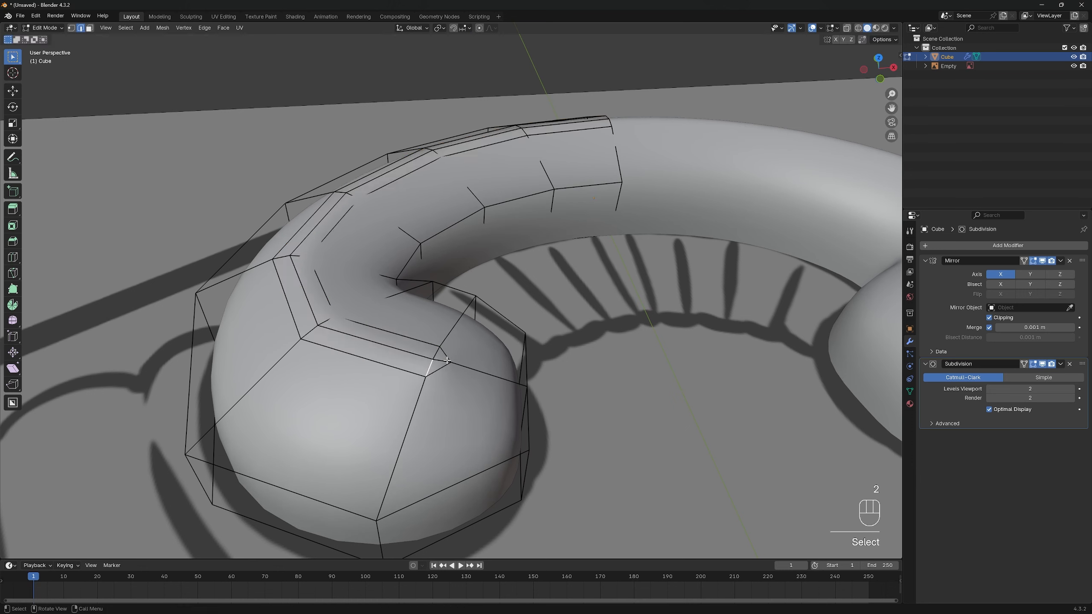
right_click(447, 360)
click(465, 395)
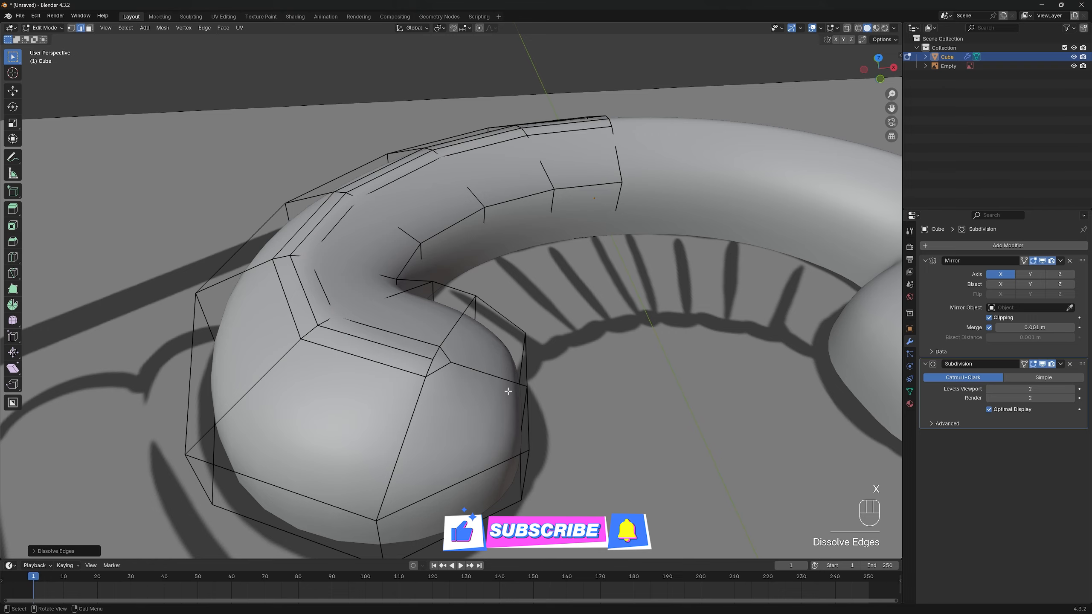
Slide the corner vertex at the end of the bevelled strip along its edge.
click(450, 363)
key(g)
key(g)
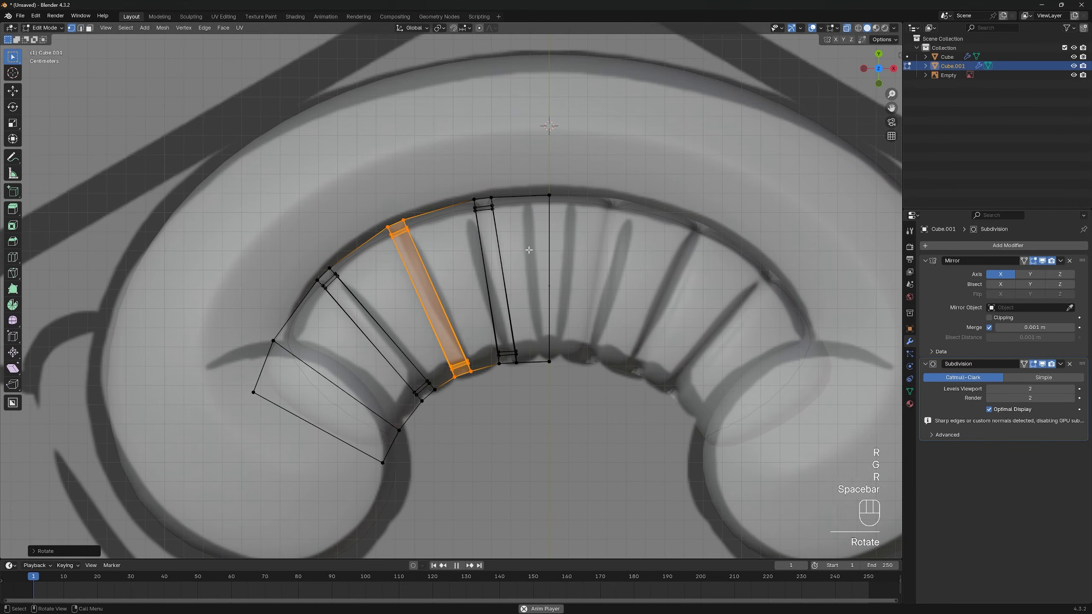
Scale all vertices of the straight ribbed connecting section.
key(x)
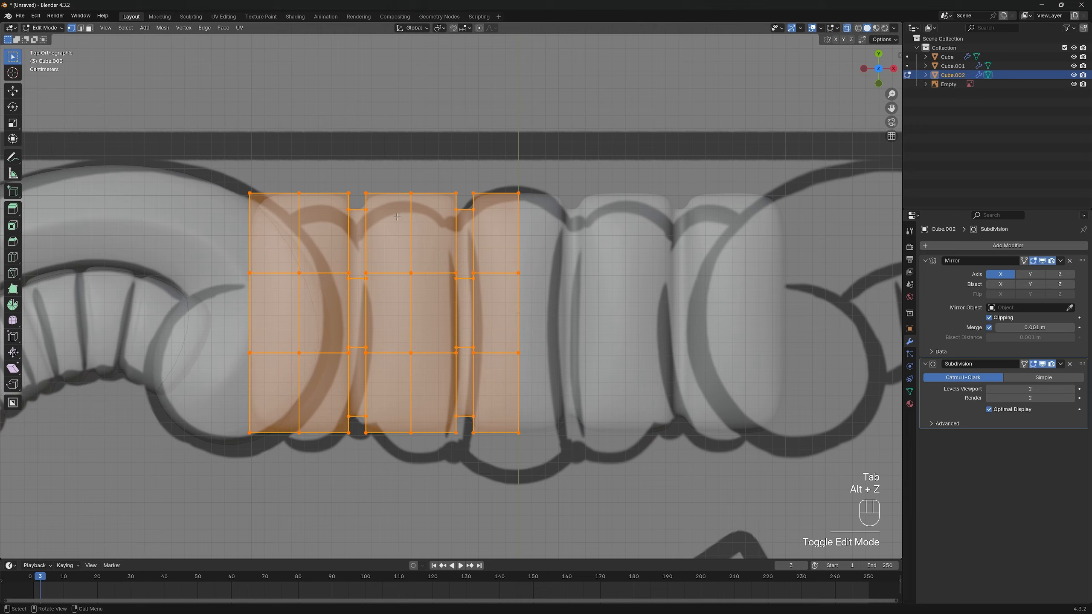
key(s)
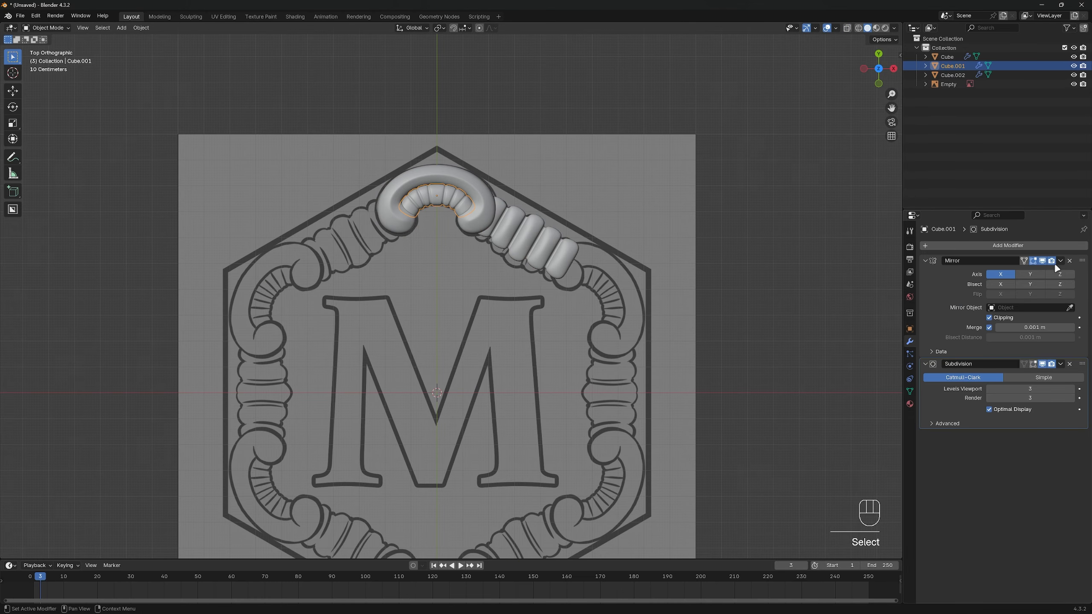
click(1059, 261)
click(1047, 280)
key(ctrl+z)
Apply the Mirror modifiers on the arch's inner ribs and on the straight ribbed section.
click(1059, 261)
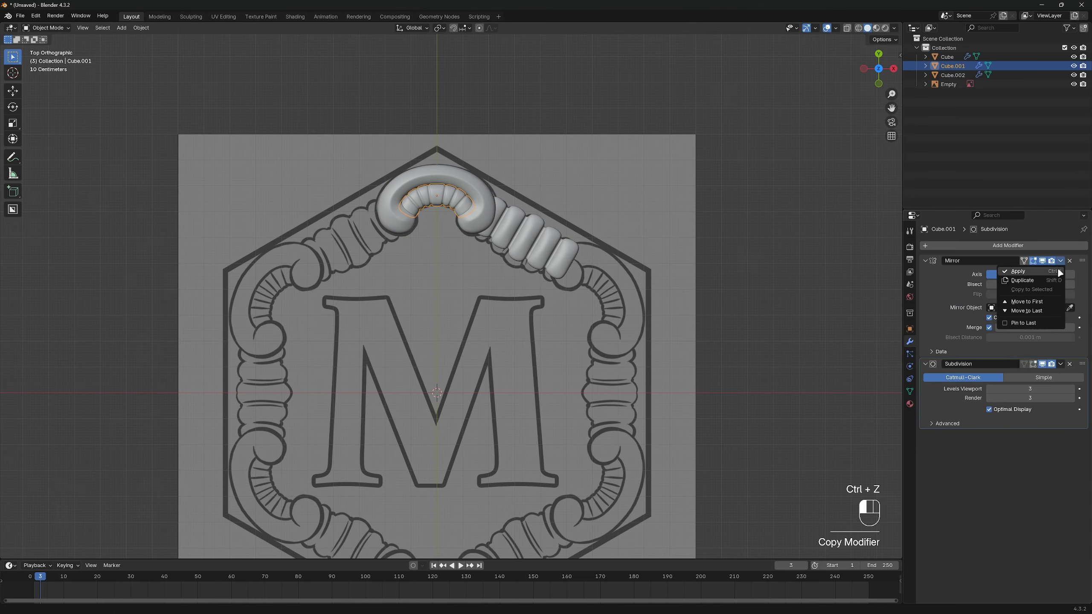
click(1057, 271)
click(554, 242)
key(ctrl+a)
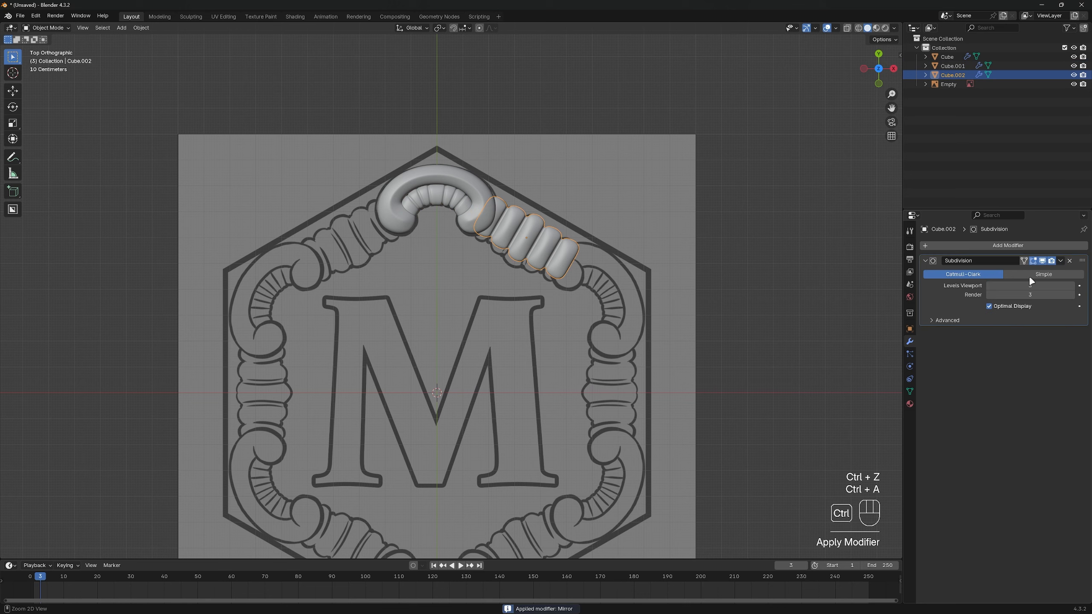
Join the scroll arch, its inner ribs and the straight ribbed section into one object.
shift+click(472, 199)
shift+click(453, 196)
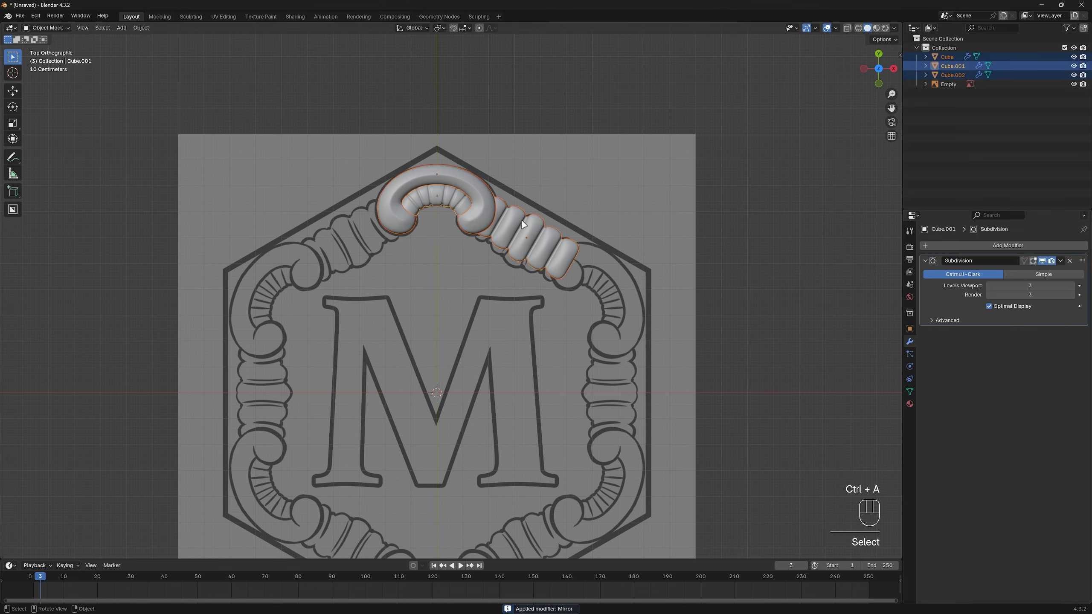
key(ctrl+j)
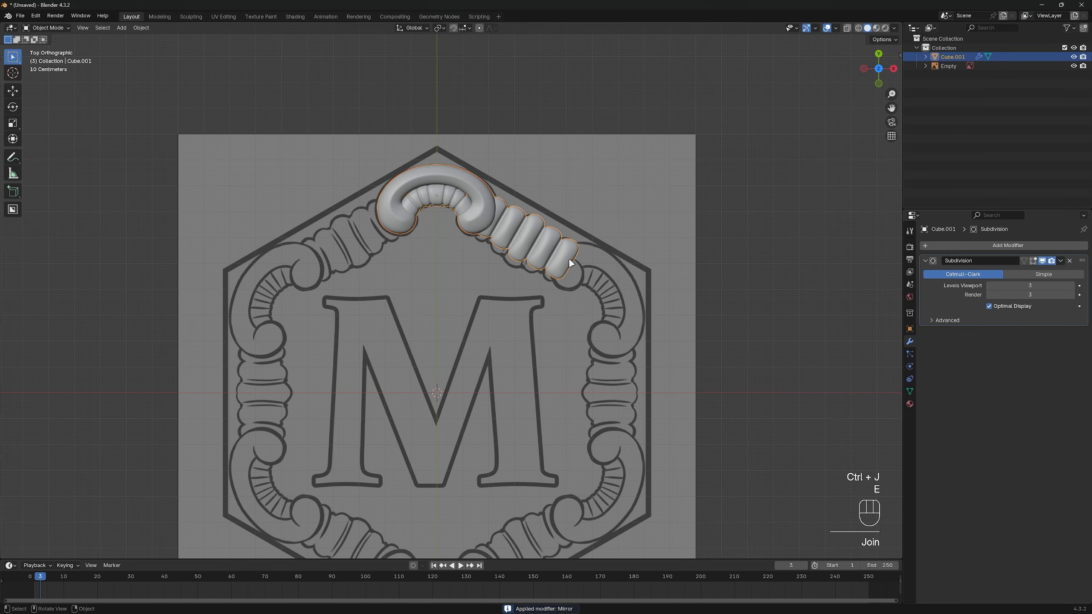
key(r)
right_click(613, 224)
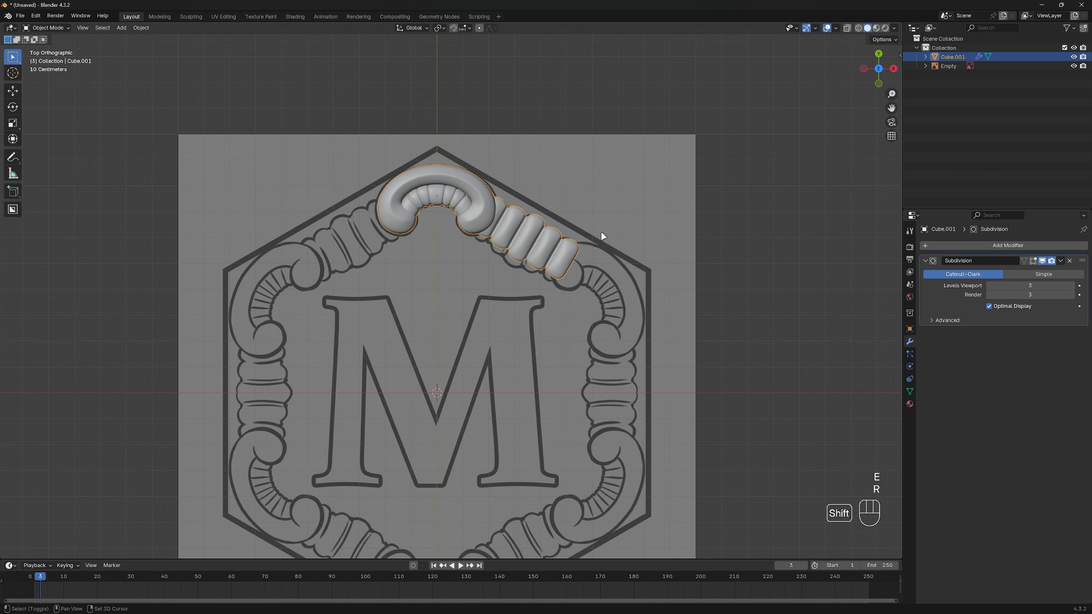
key(shift+d)
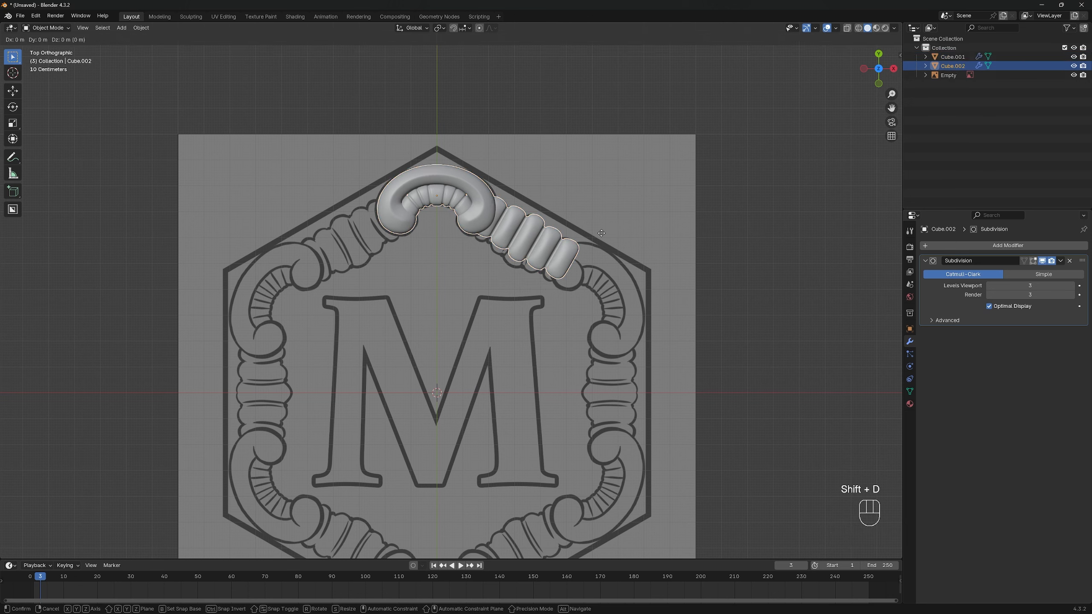
right_click(601, 233)
key(ctrl+z)
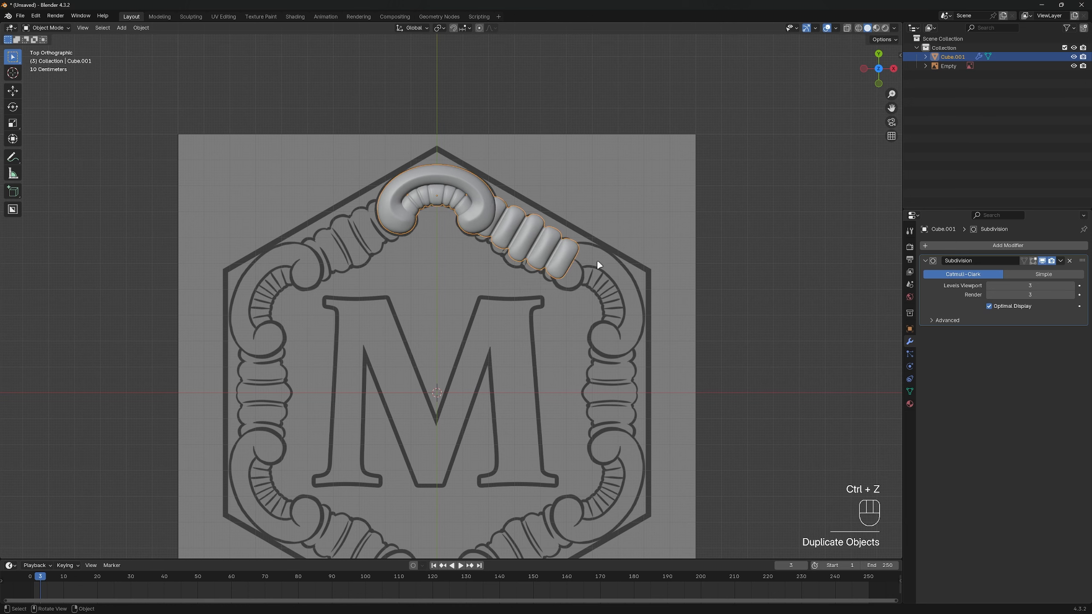
Set the pivot point to the 3D cursor and add a duplicate of the ornament rotated 60° around it.
key(period)
click(690, 263)
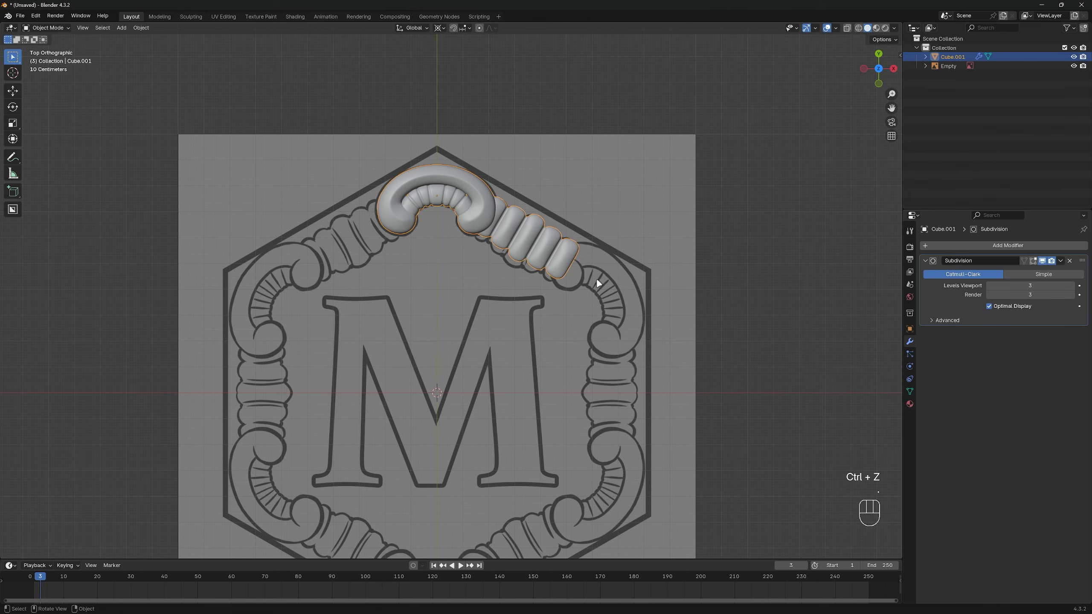
key(shift+d)
key(r)
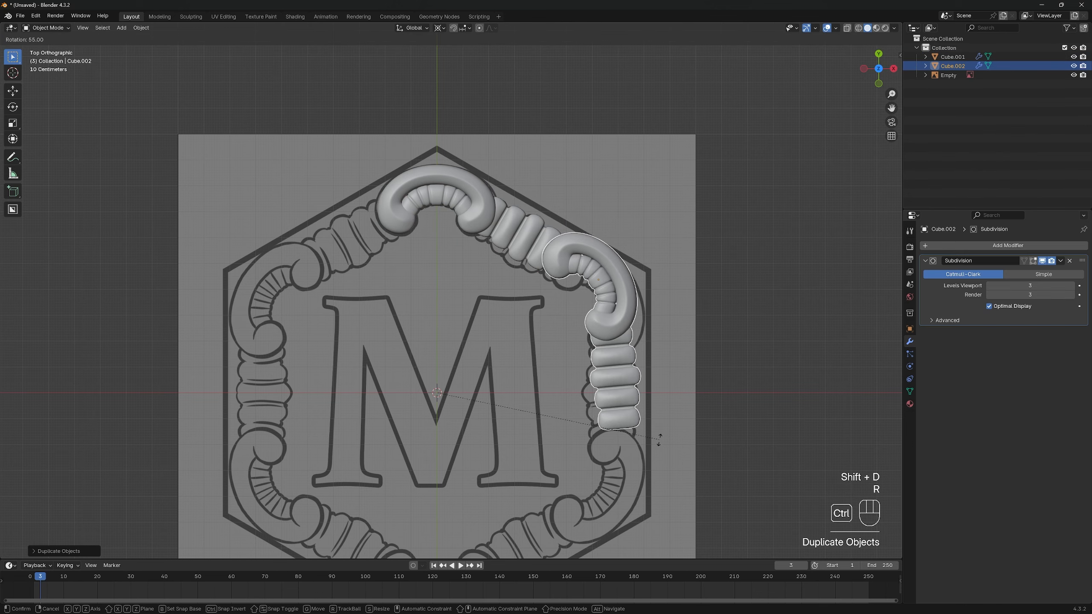
ctrl+click(650, 456)
Add two more duplicates of the ornament, each rotated a further 60° around the centre, down to the hexagon's lower side.
key(shift+d)
key(r)
ctrl+click(624, 540)
shift+middle_drag(688, 391, 700, 309)
key(shift+d)
key(r)
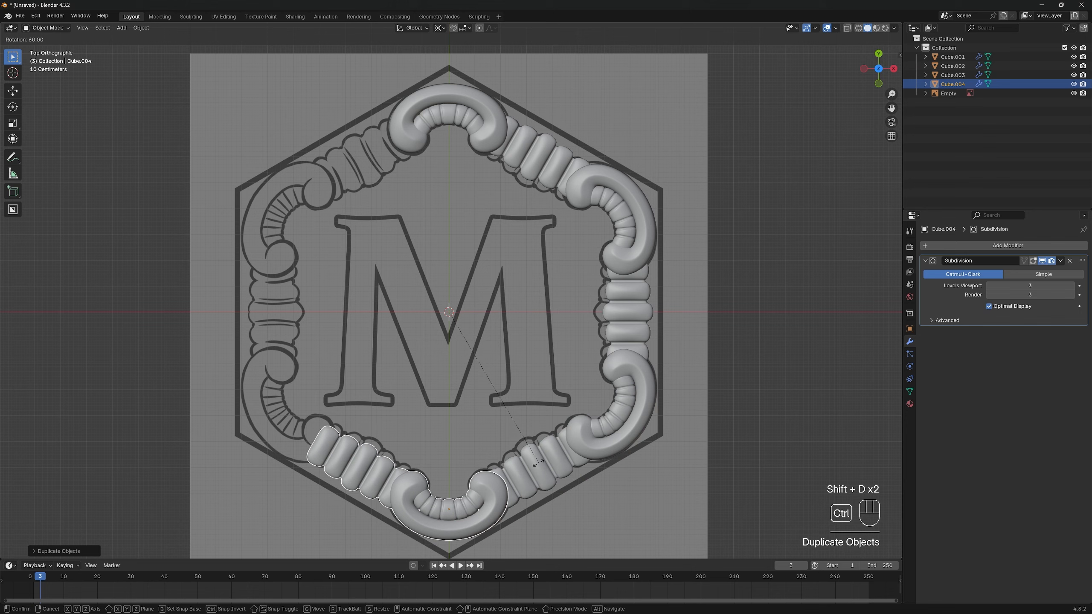
ctrl+click(581, 486)
Complete the hexagonal frame with two last duplicates rotated 60° each and join all the segments into one object.
key(shift+d)
key(r)
ctrl+click(559, 435)
key(shift+d)
key(r)
ctrl+click(597, 342)
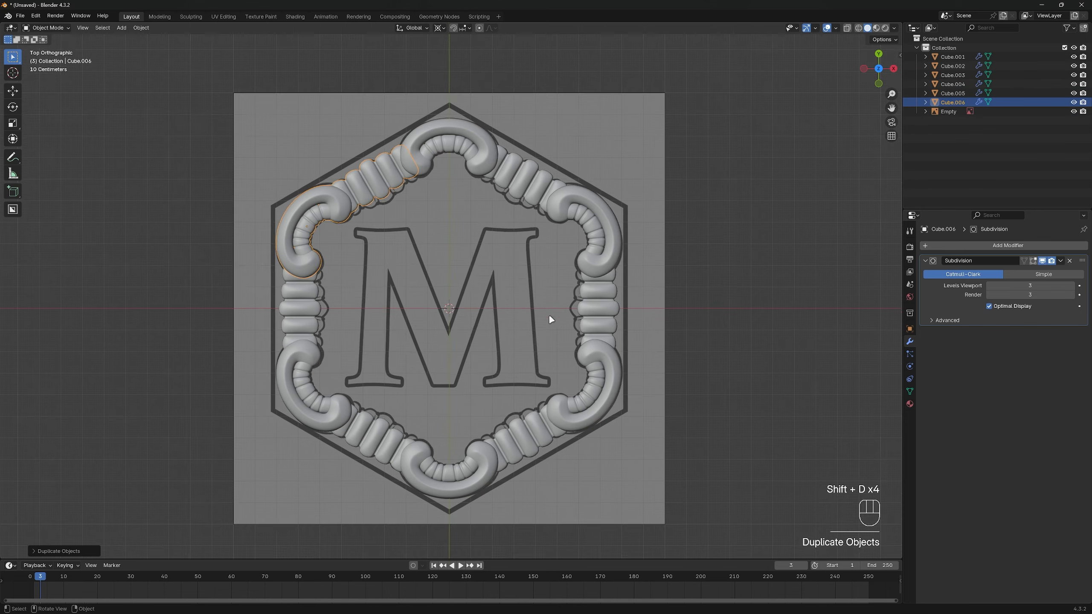
key(a)
key(ctrl+j)
Add a plane at the centre of the frame and merge all its vertices into a single vertex.
scroll(463, 309, up, 1)
key(shift+a)
mouse_move(463, 285)
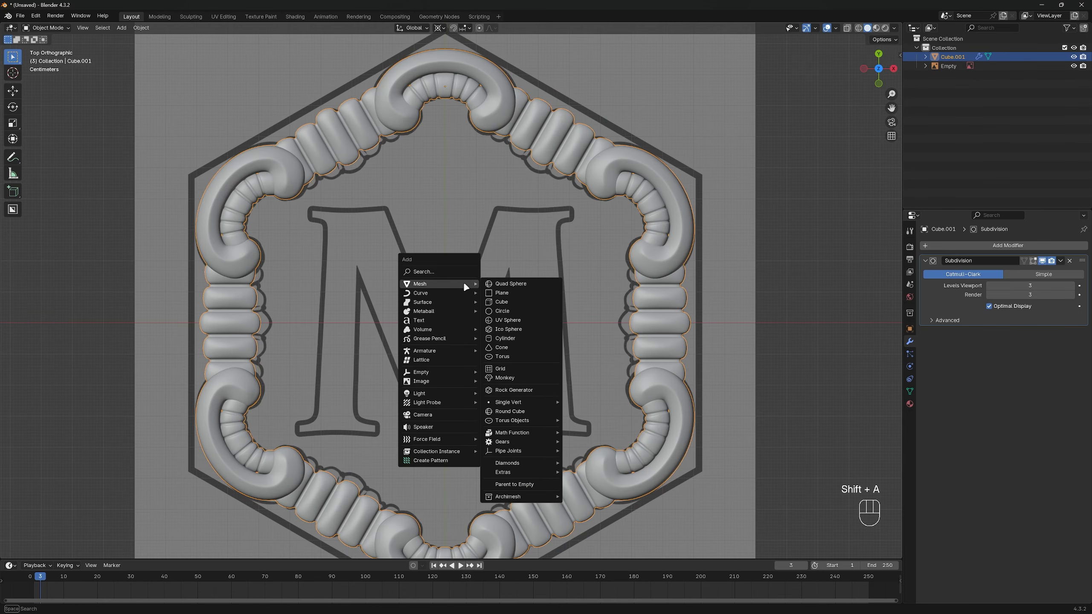
click(510, 296)
key(Tab)
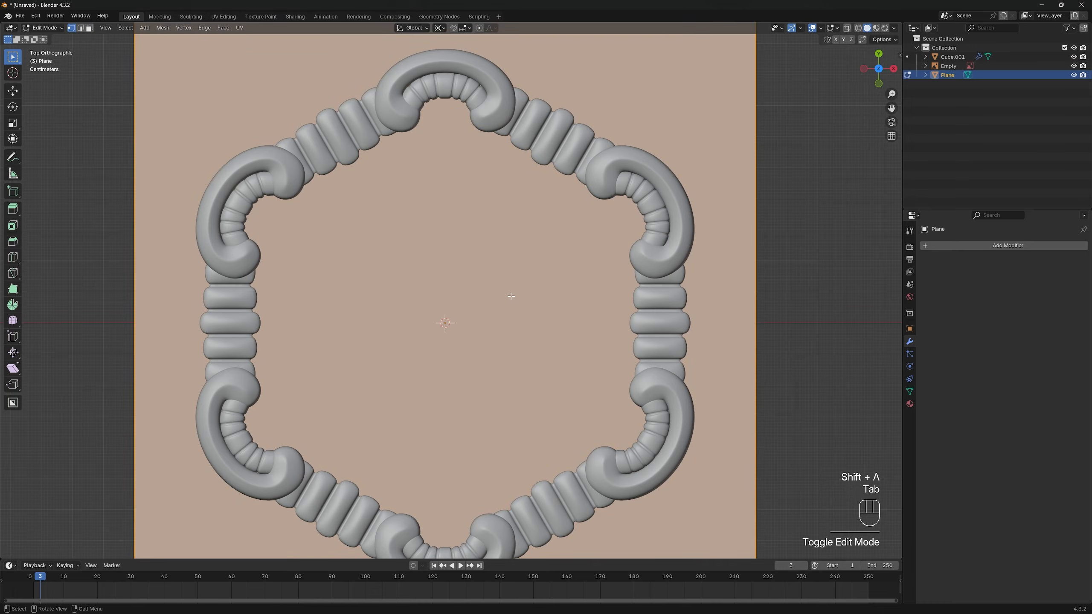
key(m)
click(510, 295)
Move the single vertex along Y to the M's centre notch and extrude an edge up the left diagonal to its top.
scroll(495, 285, up, 4)
shift+middle_drag(495, 284, 494, 125)
key(g)
key(y)
click(477, 230)
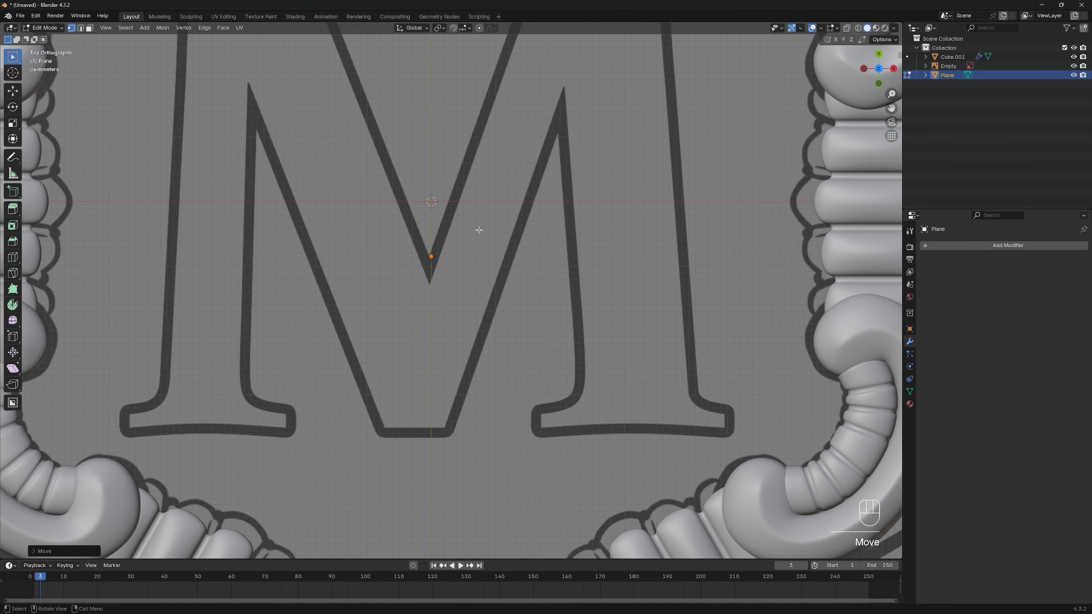
shift+middle_drag(525, 220, 591, 330)
key(e)
click(410, 121)
Extrude an edge along X from the diagonal's top vertex across the top of the M's left serif.
scroll(456, 285, up, 2)
drag(516, 373, 559, 415)
shift+middle_drag(413, 73, 509, 231)
drag(469, 179, 509, 220)
key(e)
key(x)
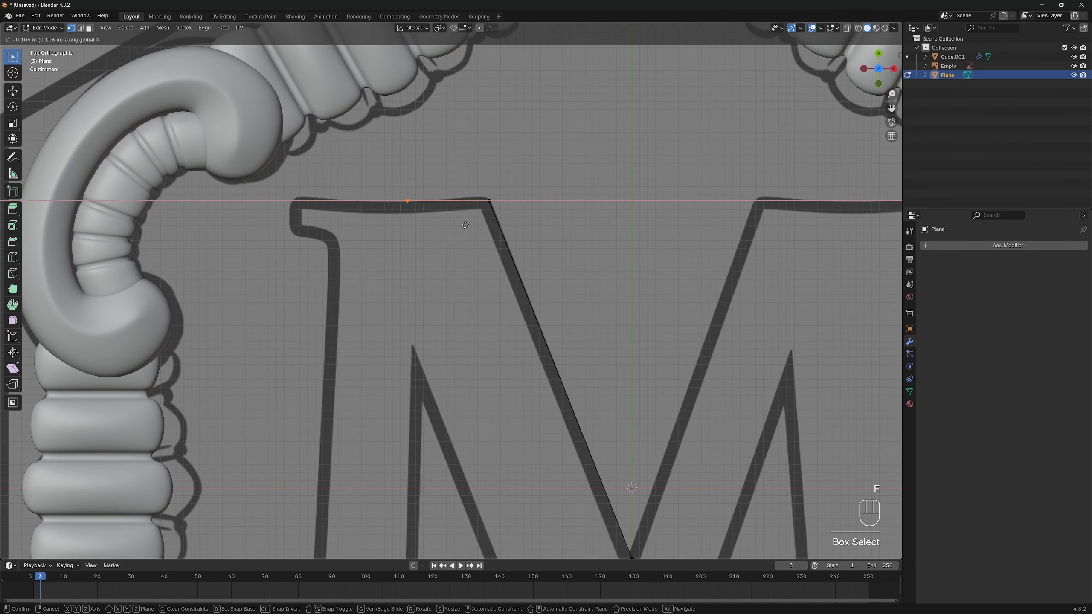
click(311, 223)
Trace the M's upper left serif and extrude its outer stem edge down to the base serif.
key(e)
scroll(357, 244, down, 3)
click(377, 415)
key(e)
key(x)
key(Escape)
key(ctrl+z)
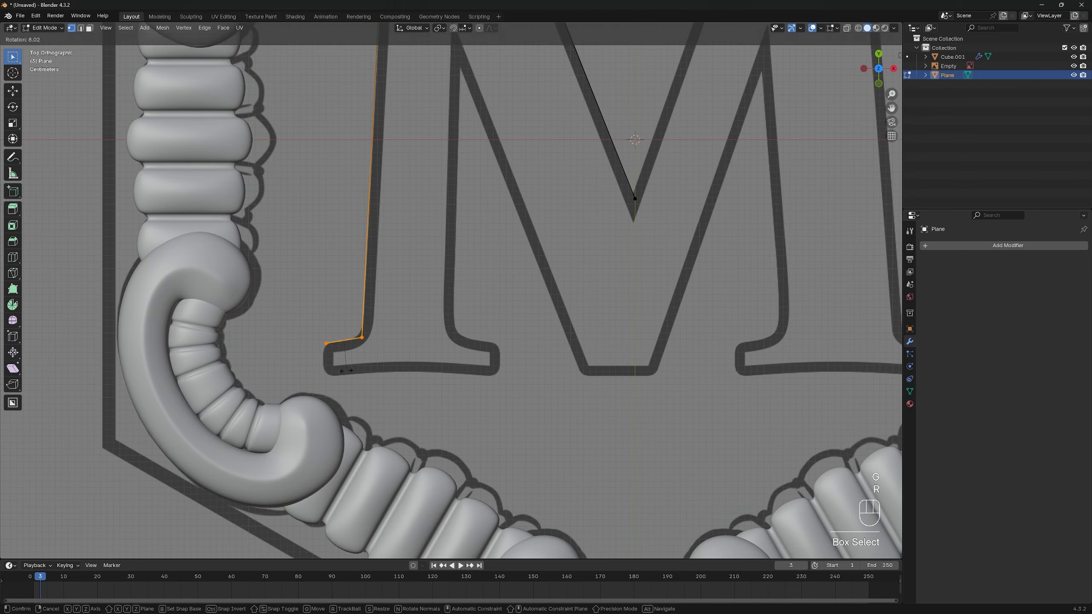
Trace the base serif of the left stem with extruded edges, keeping its bottom edge along X, up to the inner stem.
key(e)
click(347, 367)
key(e)
click(342, 396)
scroll(344, 397, up, 2)
key(g)
key(e)
key(x)
key(e)
key(e)
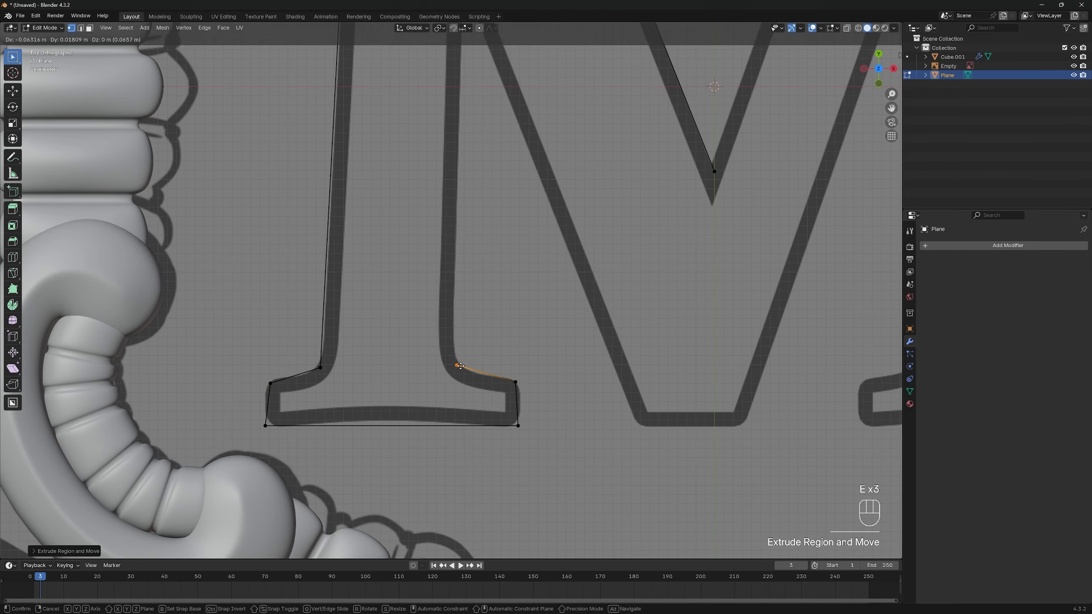
click(464, 382)
Extrude edges up the inner stem to the apex, down the diagonal to the base, and along X towards the M's centre line.
scroll(389, 508, down, 3)
key(e)
click(394, 403)
key(g)
key(e)
click(564, 495)
key(e)
key(x)
click(602, 499)
Level the bottom vertices of the traced M half by scaling them to 0 along Y.
scroll(494, 521, up, 3)
drag(162, 394, 642, 458)
key(s)
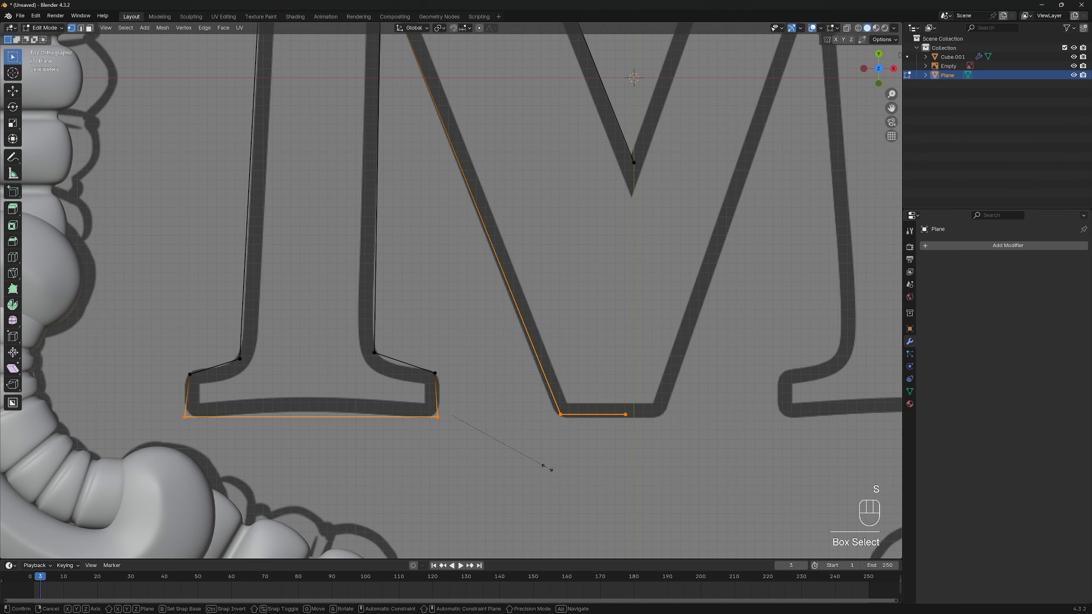
key(y)
key(0)
click(548, 468)
Close the traced outline along the centre line and fill the left half of the M with a face.
scroll(346, 523, down, 2)
click(519, 329)
key(f)
key(a)
key(f)
Knife a horizontal cut from the centre notch vertex across to the outer edge of the left stem.
scroll(494, 400, down, 1)
shift+middle_drag(427, 246, 428, 284)
key(k)
click(536, 335)
key(a)
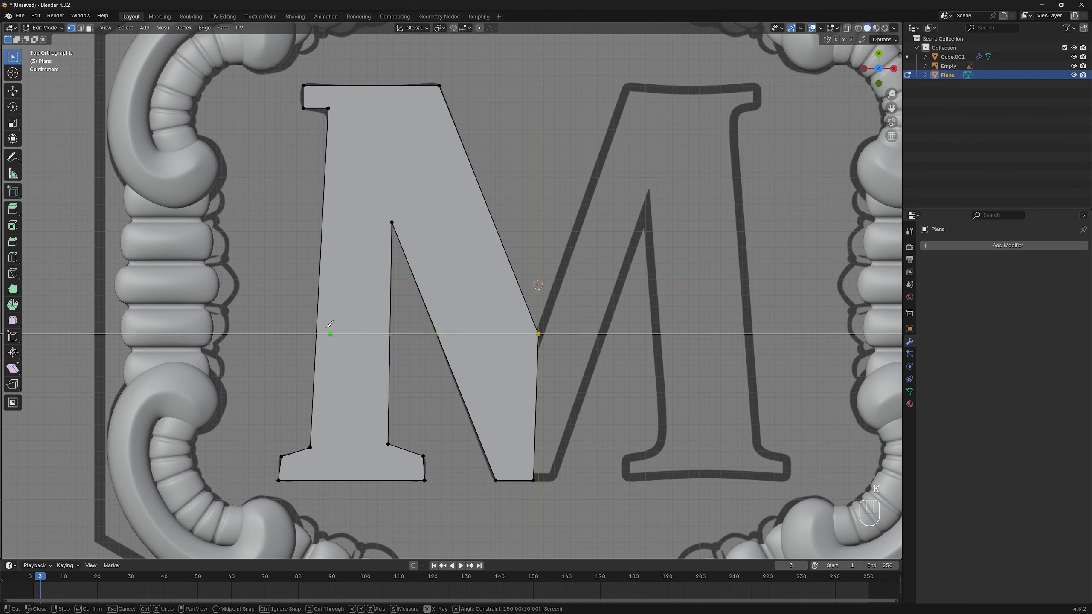
click(303, 334)
key(Return)
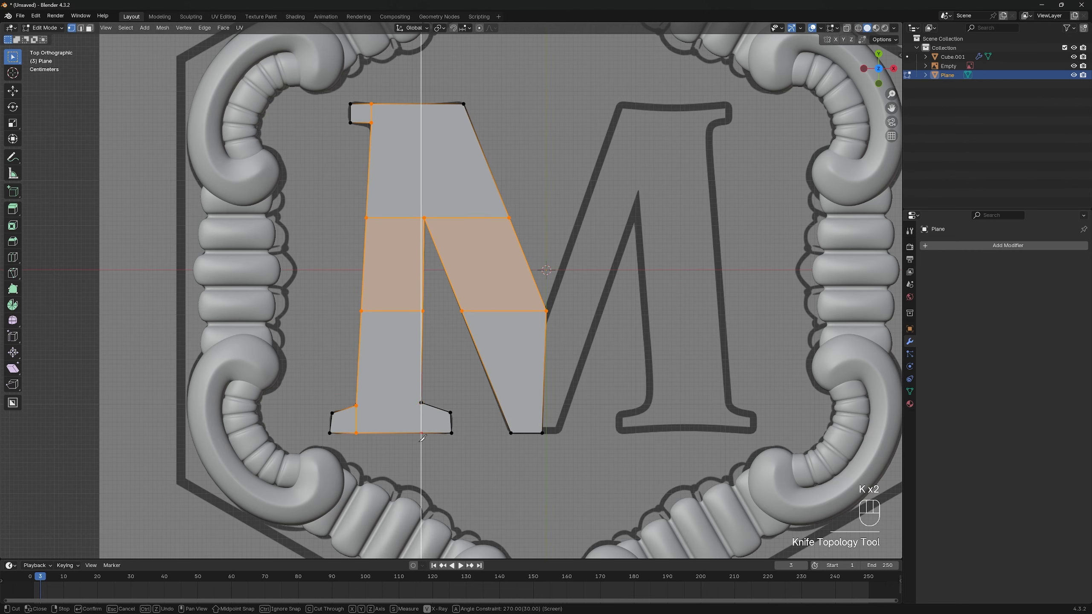
Knife vertical cuts through the left stem's inner side, down to the base edge and from the inner apex up to the top edge.
click(421, 433)
key(Return)
key(k)
click(424, 218)
key(a)
click(424, 104)
key(Return)
shift+middle_drag(562, 216, 555, 285)
click(554, 284)
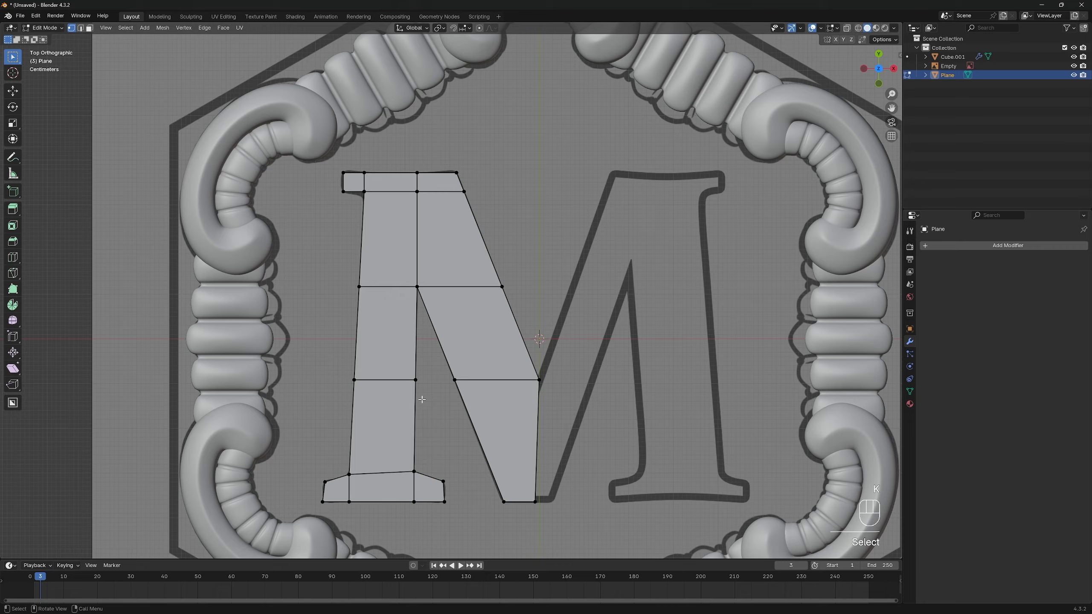
Level the vertices where the left stem meets its base serif by scaling them to 0 along Y.
scroll(422, 399, up, 2)
drag(275, 352, 413, 389)
key(s)
key(y)
key(0)
key(Return)
Duplicate the left half of the M along X and rotate the copy 180° about Y.
scroll(430, 346, down, 2)
key(a)
key(shift+d)
key(x)
click(653, 284)
key(alt+z)
key(r)
key(y)
key(1)
key(8)
key(0)
key(Return)
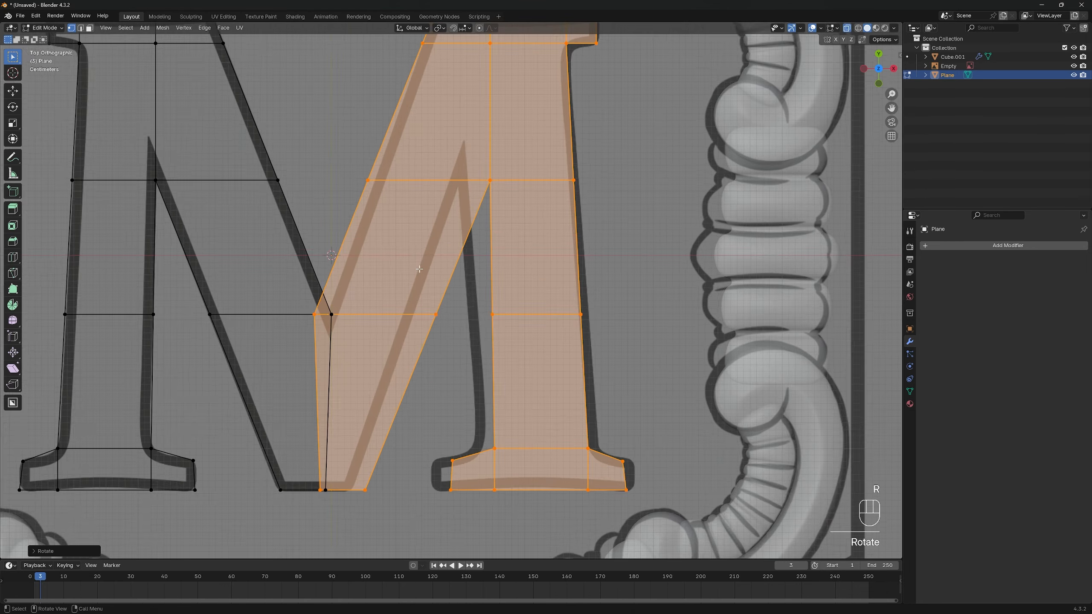
Move the flipped half along X until it meets the left half at the centre line, and correct its normals.
scroll(419, 269, down, 1)
key(g)
key(x)
click(511, 246)
key(alt+z)
key(alt+n)
click(516, 244)
Merge the overlapping vertices of the two halves along the M's centre line.
key(m)
click(371, 275)
key(m)
key(alt+z)
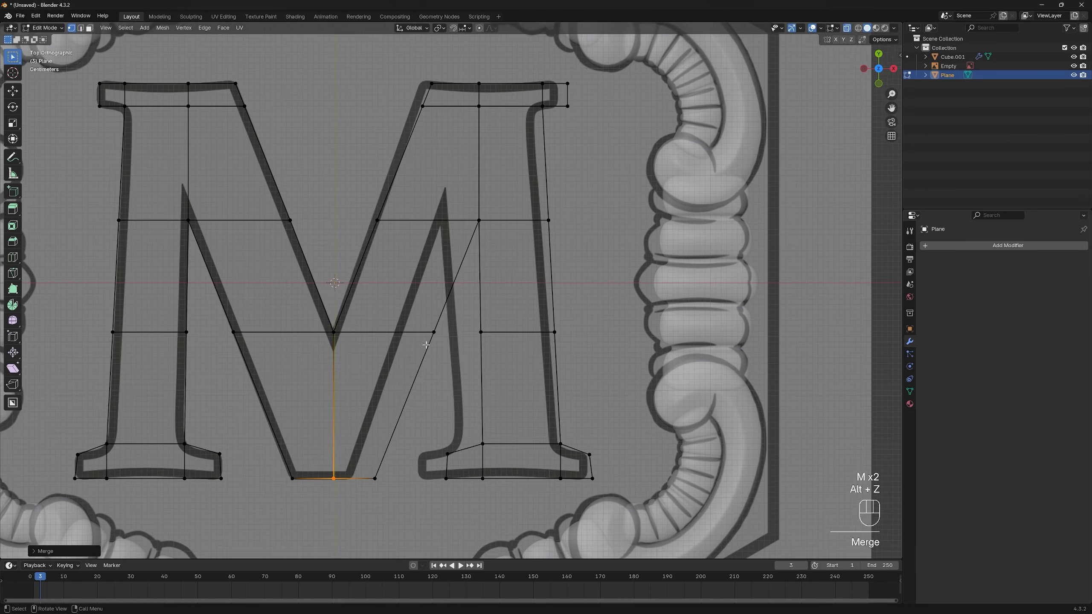
Move the vertices along the inner side of the M's right diagonal onto the reference outline, from apex to base.
alt+click(426, 345)
key(g)
scroll(445, 272, up, 2)
click(396, 358)
key(g)
click(460, 197)
key(g)
shift+middle_drag(514, 256, 472, 145)
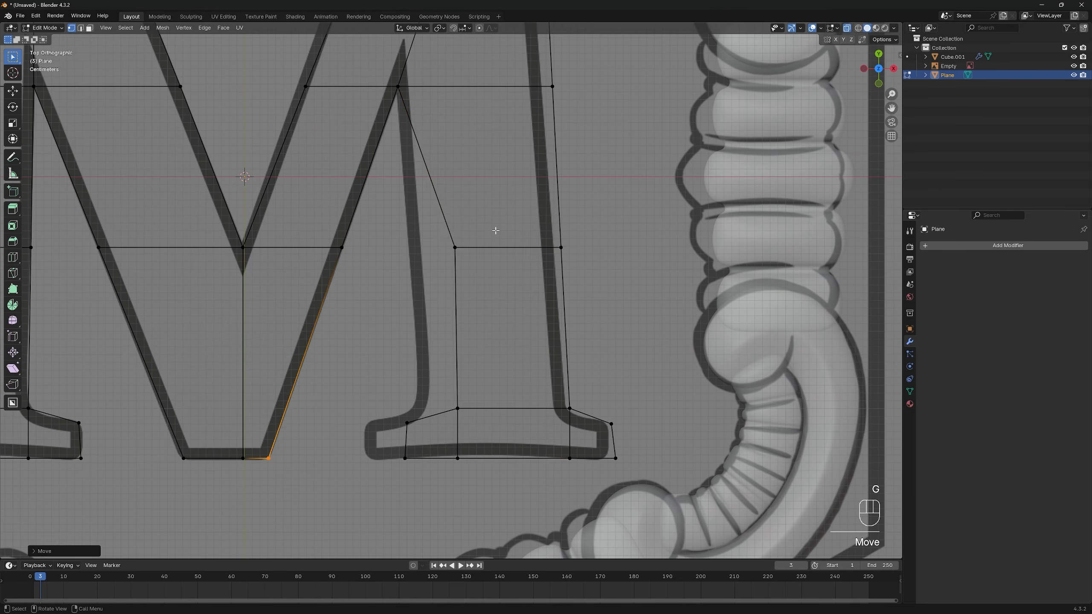
Move the vertices along the inner and outer sides of the M's right leg along X onto the reference outline.
drag(495, 231, 384, 480)
key(g)
key(x)
scroll(383, 437, down, 3)
drag(546, 99, 470, 473)
key(g)
key(x)
scroll(482, 166, up, 2)
click(466, 271)
key(g)
key(x)
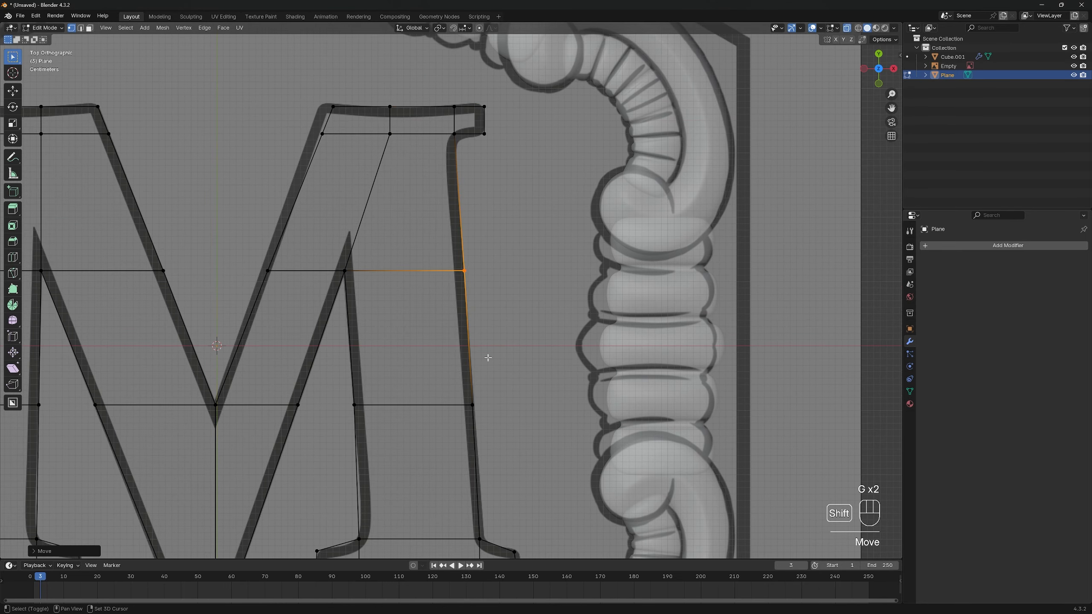
Align the right foot serif's outer vertices and the right leg's remaining vertices with the reference outline along X.
shift+middle_drag(488, 358, 480, 275)
drag(535, 444, 494, 520)
key(g)
key(x)
drag(374, 198, 477, 267)
key(g)
key(x)
key(g)
key(x)
Hide the reference image, turn off X-ray and finish editing the M's mesh.
click(1074, 66)
key(alt+z)
key(Tab)
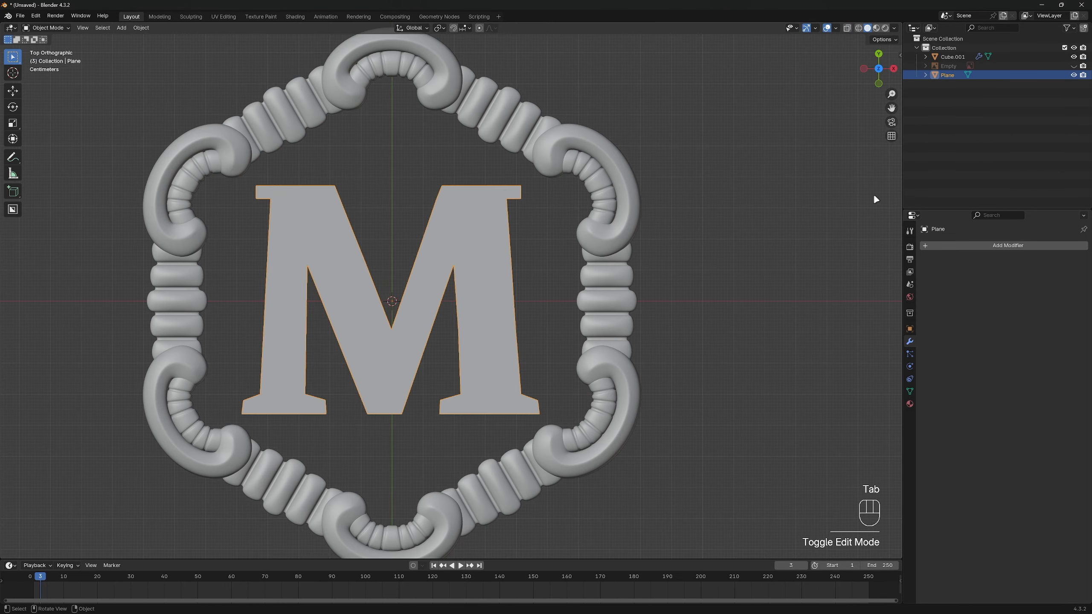
Select the faces on the M's underside, and give the letter a Catmull-Clark Subdivision modifier with smooth shading.
key(ctrl+KP_7)
scroll(486, 309, up, 1)
key(Tab)
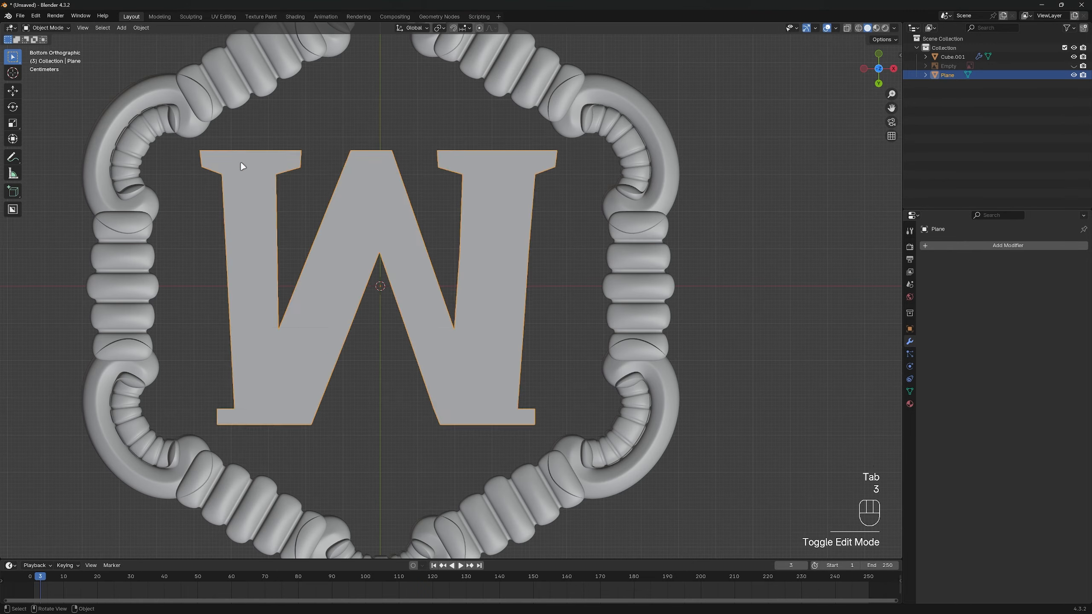
shift+drag(220, 417, 303, 426)
key(ctrl+KP_Add)
key(ctrl+KP_Add)
key(ctrl+KP_Add)
key(ctrl+KP_Add)
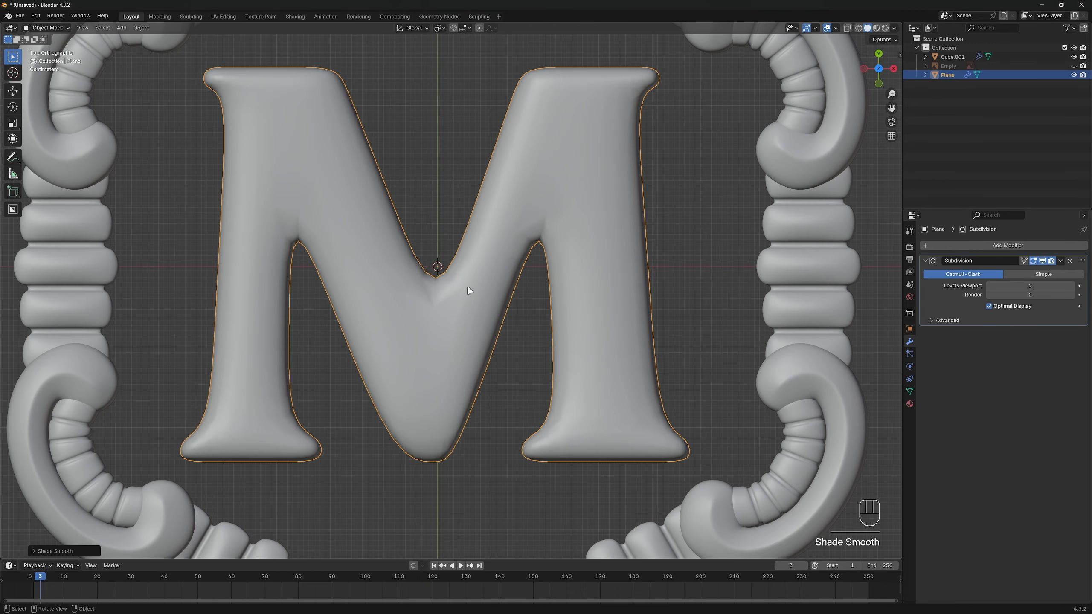
Set the M's viewport and render subdivision levels to 3 and add supporting edge loops around its left leg and foot.
click(1071, 286)
click(1072, 295)
key(Tab)
key(ctrl+r)
key(2)
key(ctrl+r)
key(ctrl+r)
key(ctrl+r)
click(219, 456)
Add supporting edge loops across the upper part of the M's left leg and its top serif.
shift+middle_drag(275, 172, 266, 249)
key(ctrl+r)
key(ctrl+r)
key(ctrl+r)
key(ctrl+r)
key(ctrl+r)
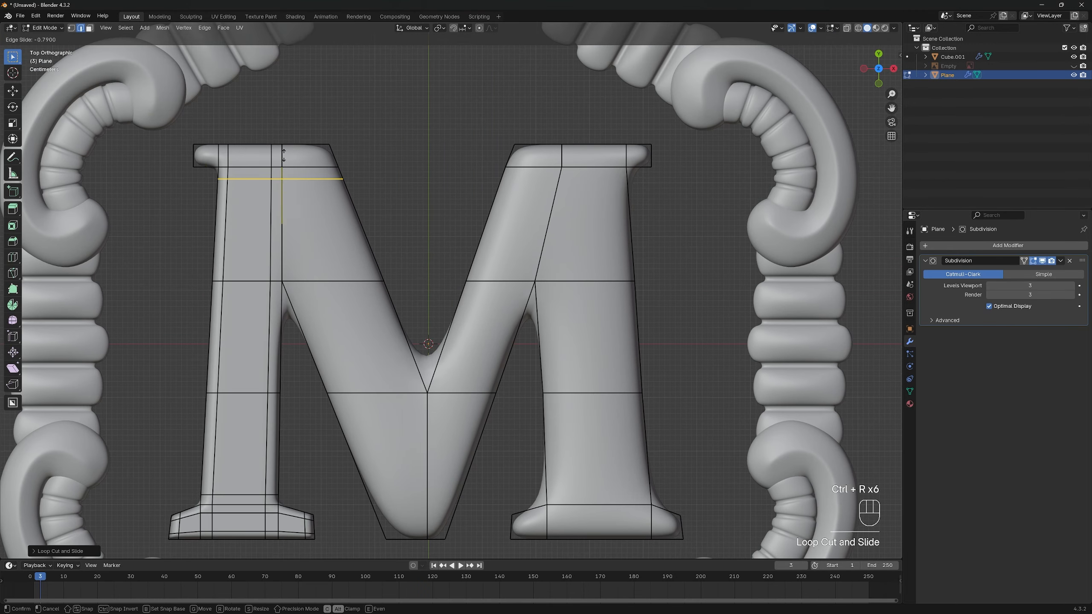
key(ctrl+r)
key(ctrl+r)
key(ctrl+r)
click(259, 174)
Add supporting edge loops around the M's diagonals and on both sides of the central V's crease.
shift+middle_drag(366, 345, 333, 309)
key(ctrl+r)
key(ctrl+r)
key(ctrl+r)
key(ctrl+r)
click(349, 324)
key(ctrl+r)
key(ctrl+r)
key(ctrl+r)
key(ctrl+r)
Add supporting edge loops where the right diagonal meets the right leg and around the right foot.
shift+middle_drag(477, 258, 416, 271)
key(ctrl+r)
key(ctrl+r)
key(ctrl+r)
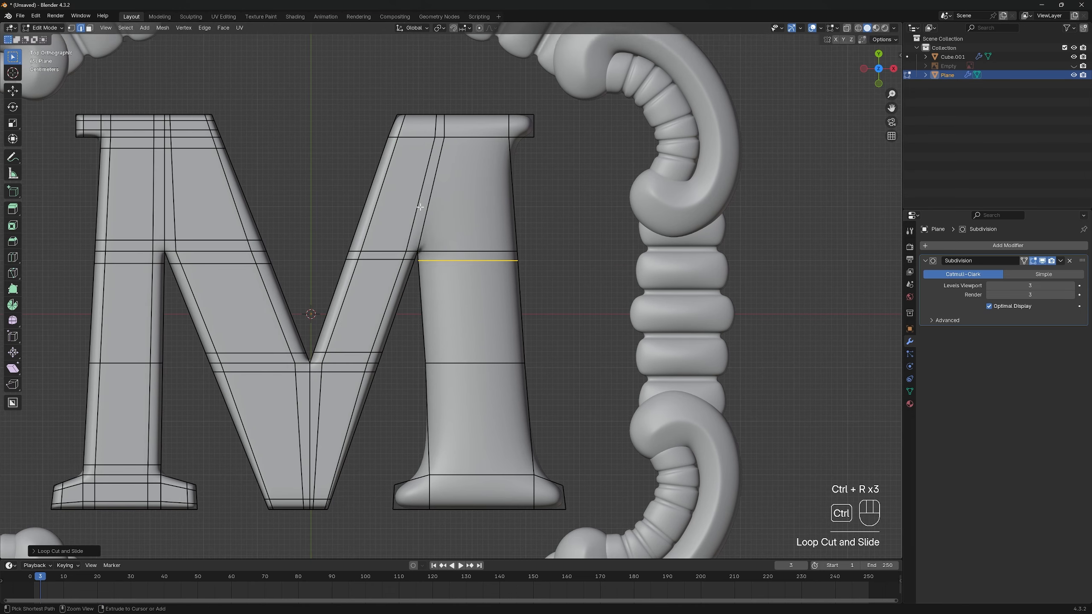
key(ctrl+r)
key(ctrl+r)
key(ctrl+r)
key(ctrl+r)
key(ctrl+r)
click(550, 484)
Add supporting edge loops at the upper end of the M's right leg and return to Object Mode.
shift+middle_drag(515, 215, 510, 316)
key(ctrl+r)
key(ctrl+r)
key(ctrl+r)
click(516, 219)
key(Tab)
scroll(516, 215, down, 5)
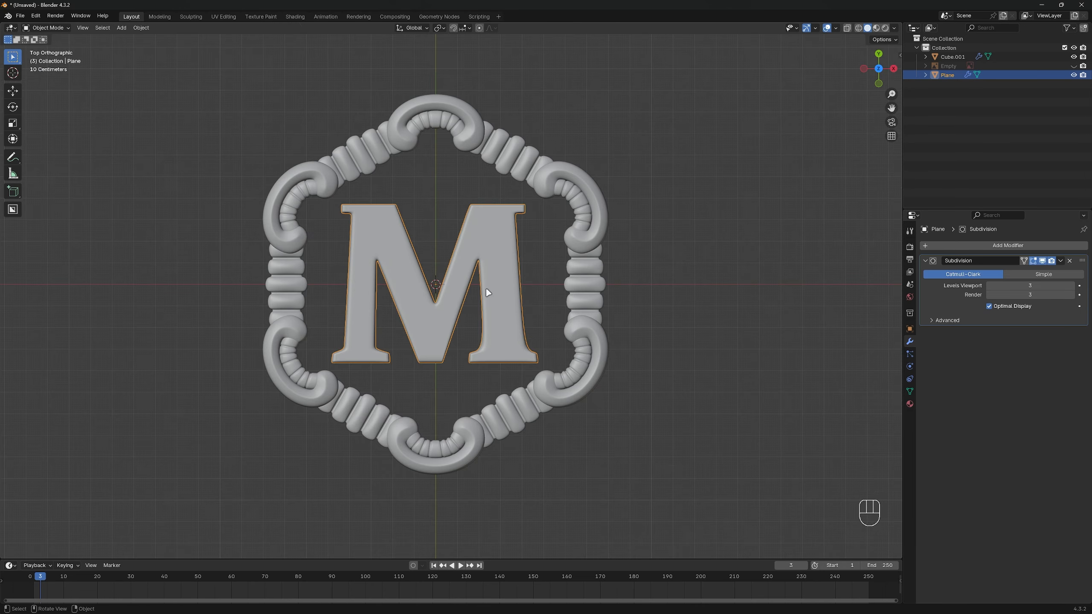
Join the hexagonal ornamental frame and the M into one object.
click(545, 163)
ctrl+click(463, 284)
key(ctrl+j)
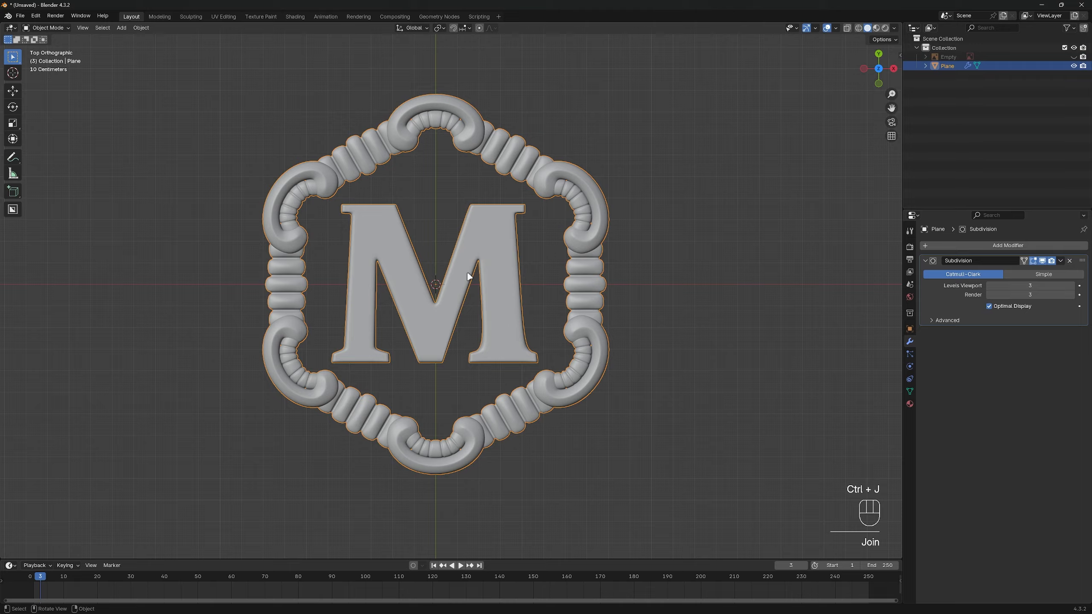
key(g)
key(Escape)
Delete the hidden Empty that holds the reference image.
click(949, 57)
key(Delete)
scroll(499, 310, down, 2)
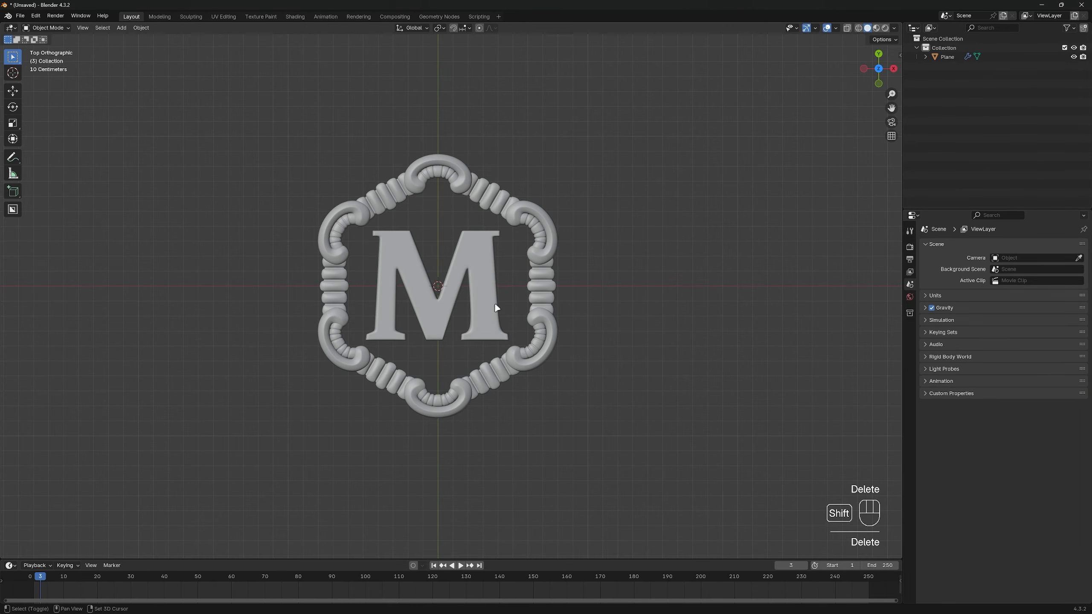
click(20, 15)
mouse_move(42, 45)
click(156, 64)
click(619, 329)
Save the scene as Toothpaste_Height_Tutorial.blend in the Asset Library folder, overwriting the existing file.
scroll(495, 274, up, 1)
shift+middle_drag(495, 271, 508, 275)
key(a)
key(ctrl+s)
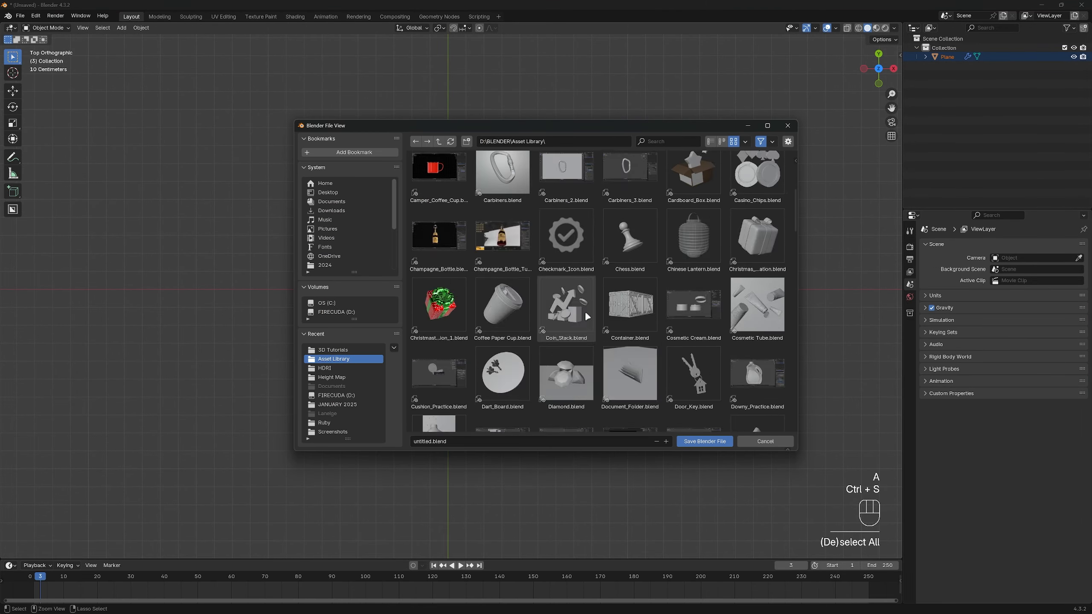
click(674, 142)
text(too)
click(433, 182)
click(704, 442)
click(645, 327)
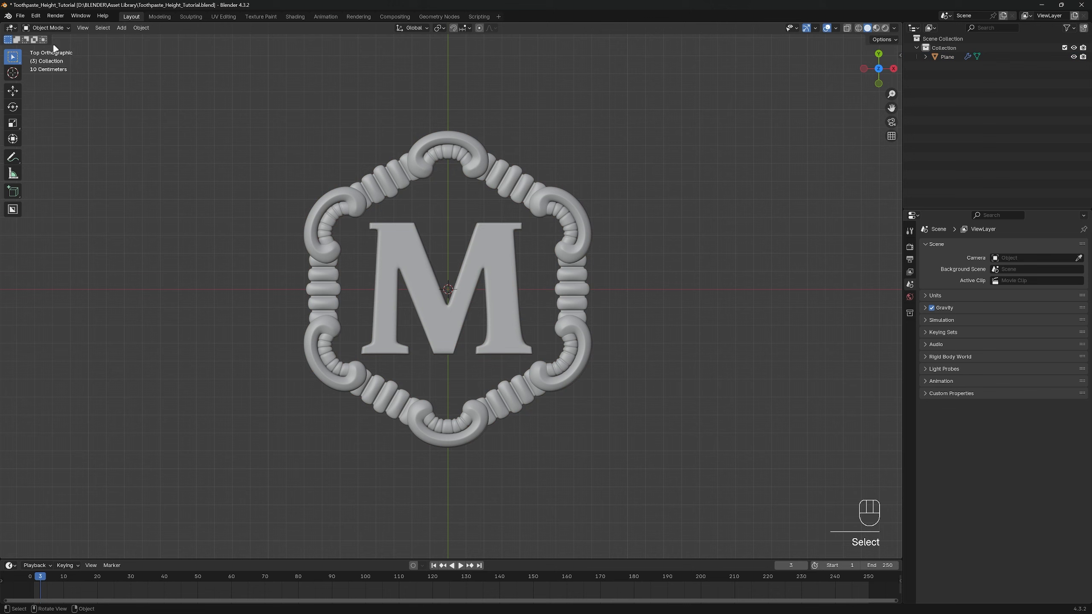
Open the recent file Height Map Maker - Artstation.blend.
click(20, 15)
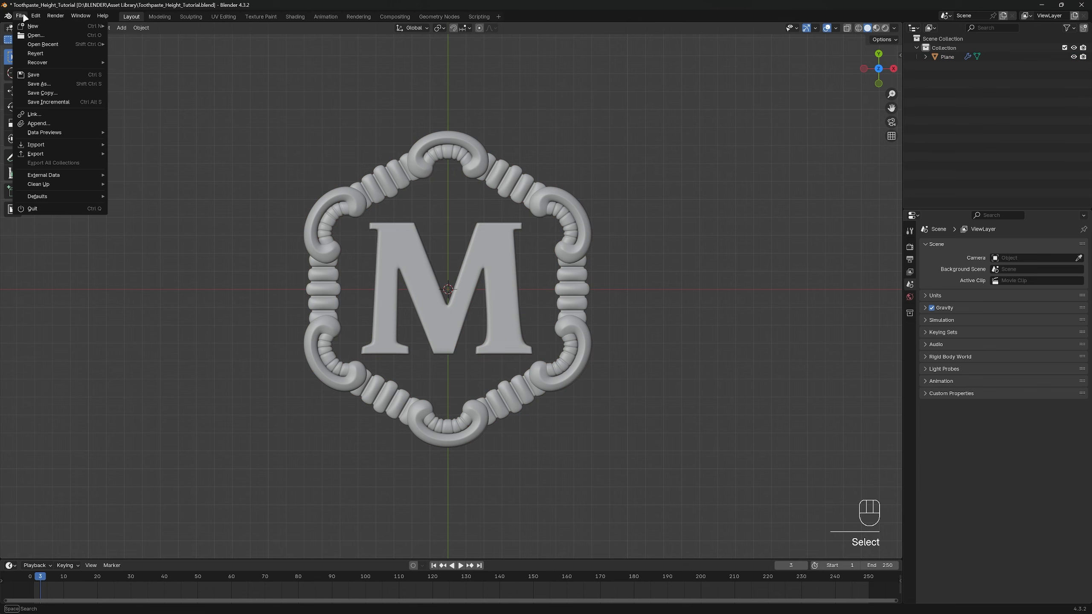
mouse_move(57, 45)
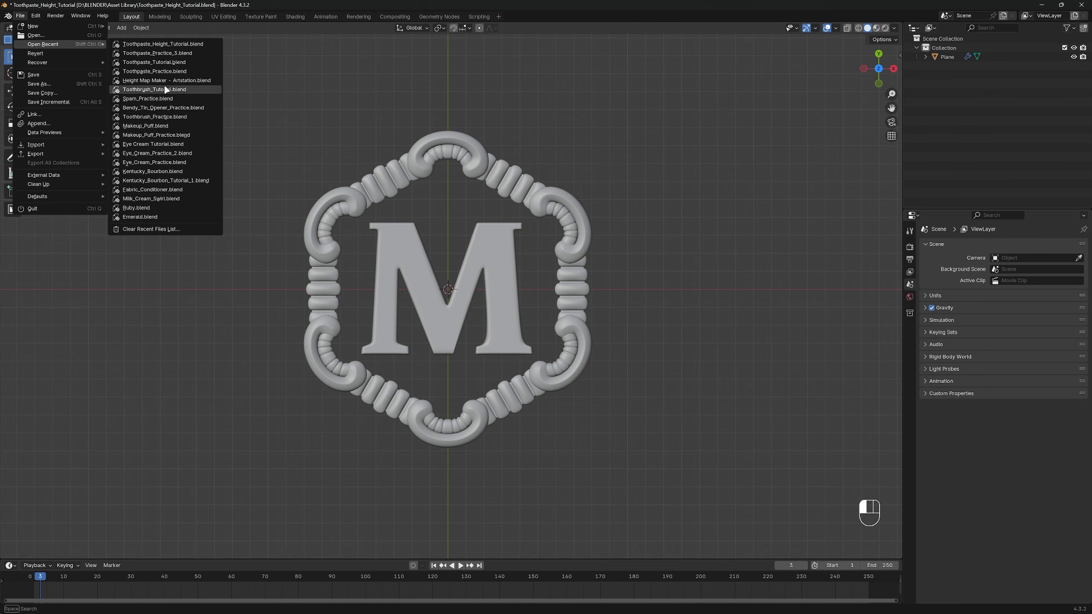
click(166, 82)
click(554, 326)
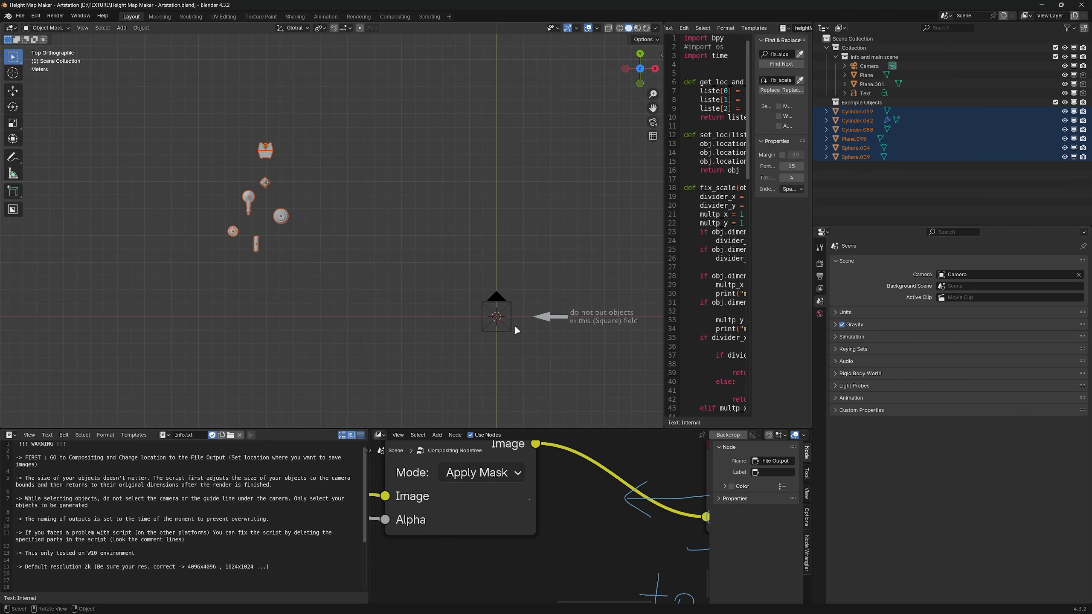
Widen the script editor area so the lines of the heightMapper script are readable.
scroll(476, 300, up, 3)
shift+middle_drag(518, 300, 400, 227)
scroll(504, 249, up, 1)
scroll(504, 250, down, 1)
shift+middle_drag(505, 251, 497, 257)
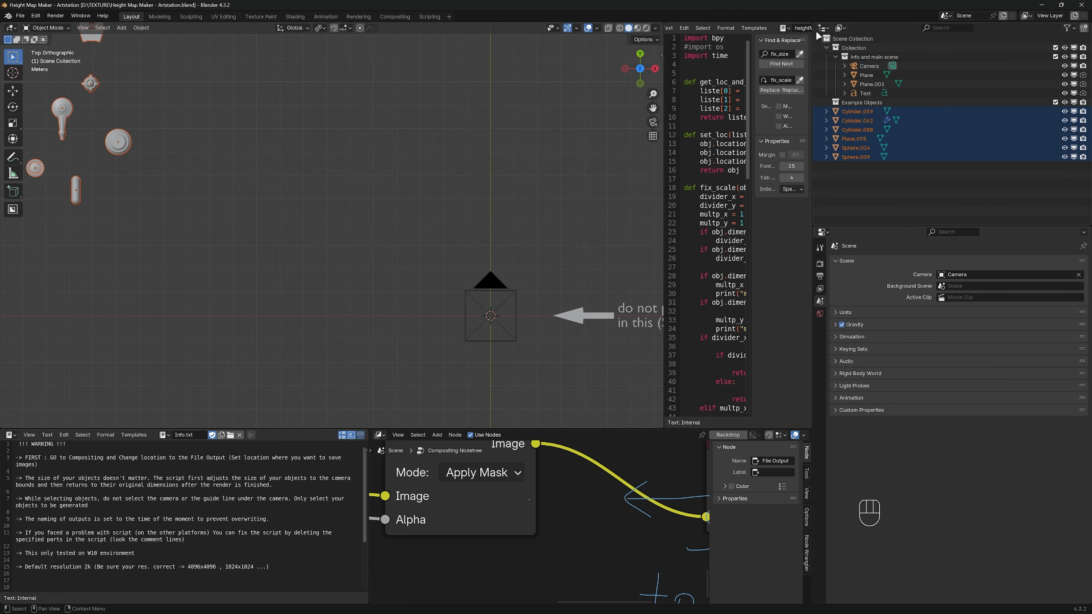
drag(812, 27, 974, 59)
scroll(546, 196, down, 2)
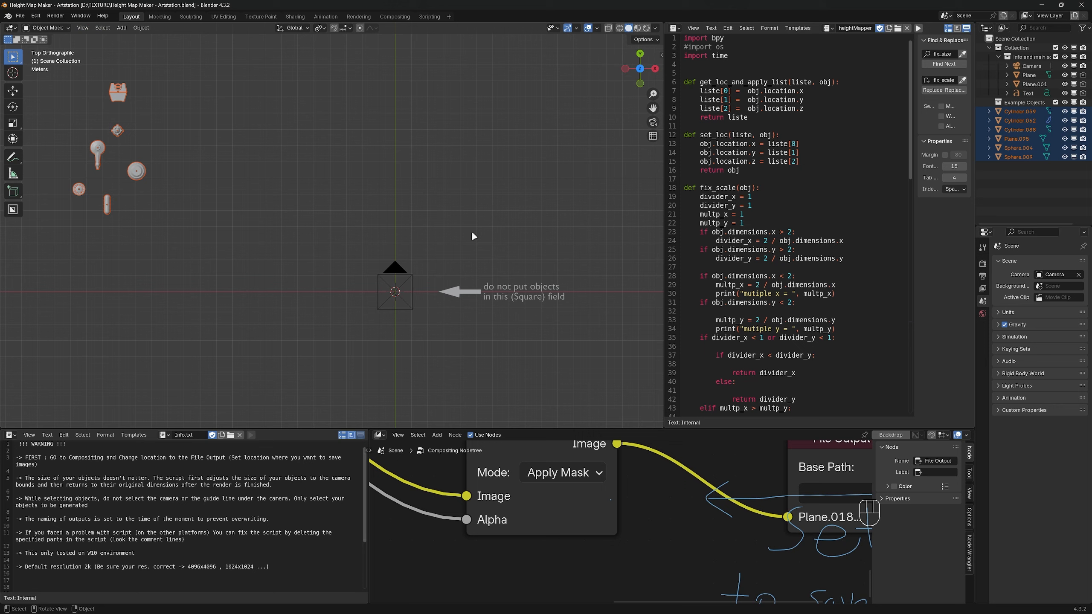
Append the collection named Collection from Toothpaste_Height_Tutorial.blend in the Asset Library folder.
scroll(473, 236, up, 2)
key(shift+a)
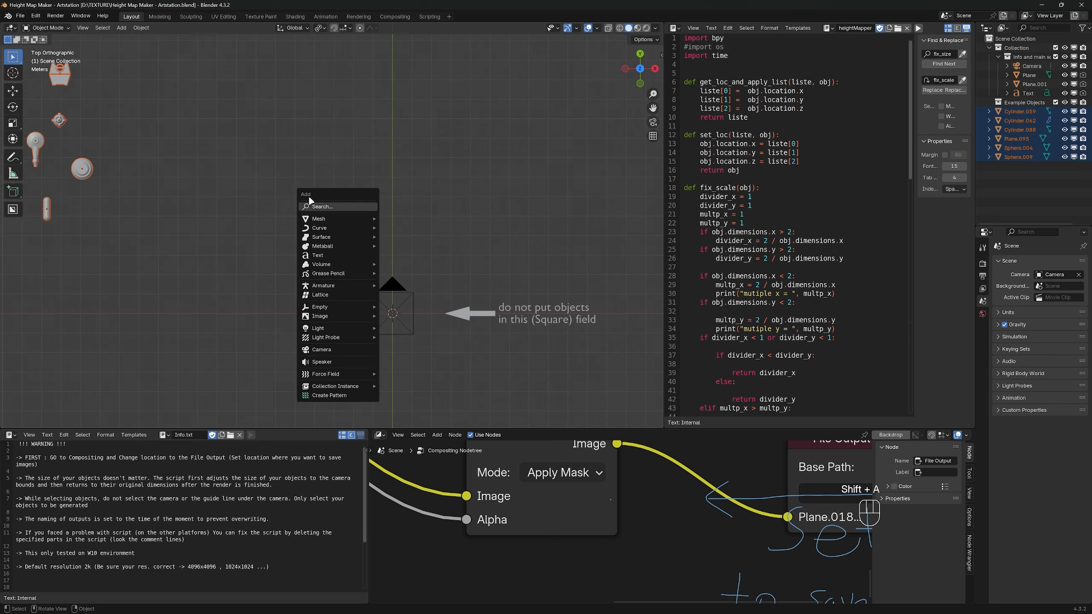
click(23, 17)
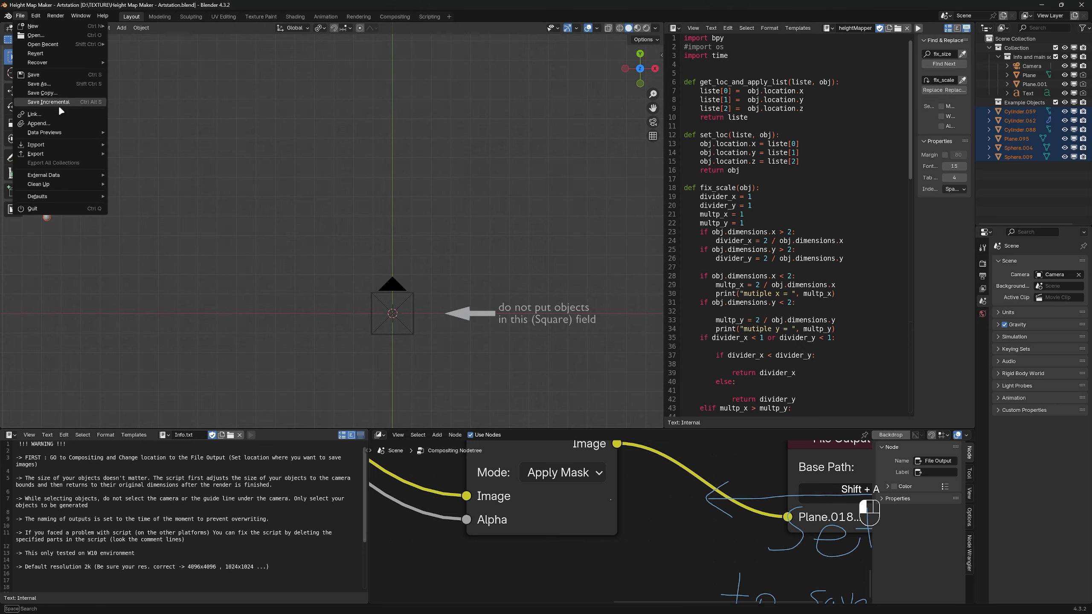
click(58, 122)
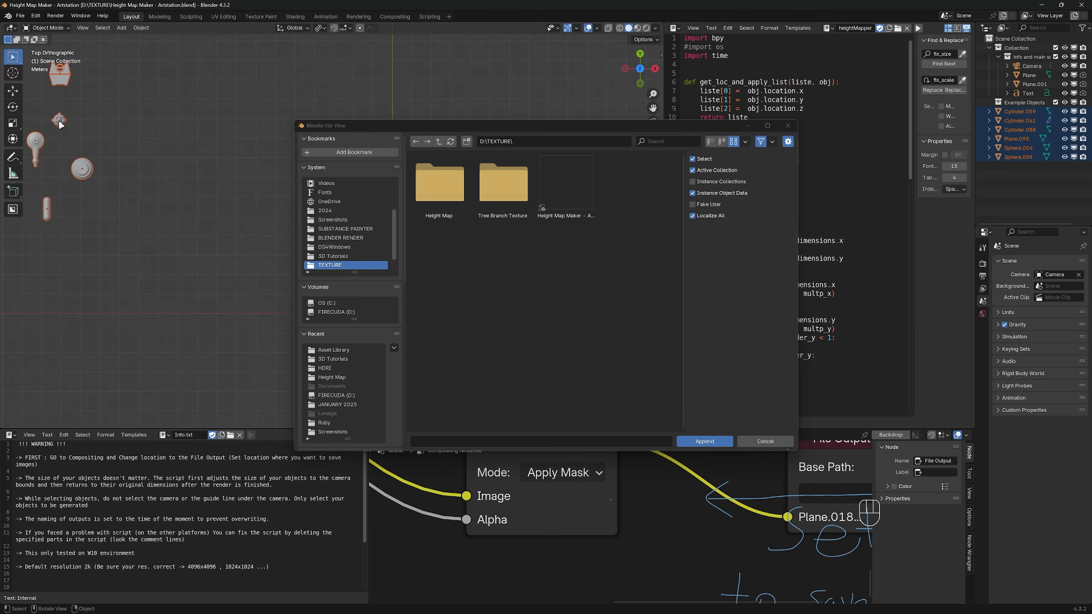
click(658, 140)
text(heeigh)
double_click(439, 183)
double_click(502, 255)
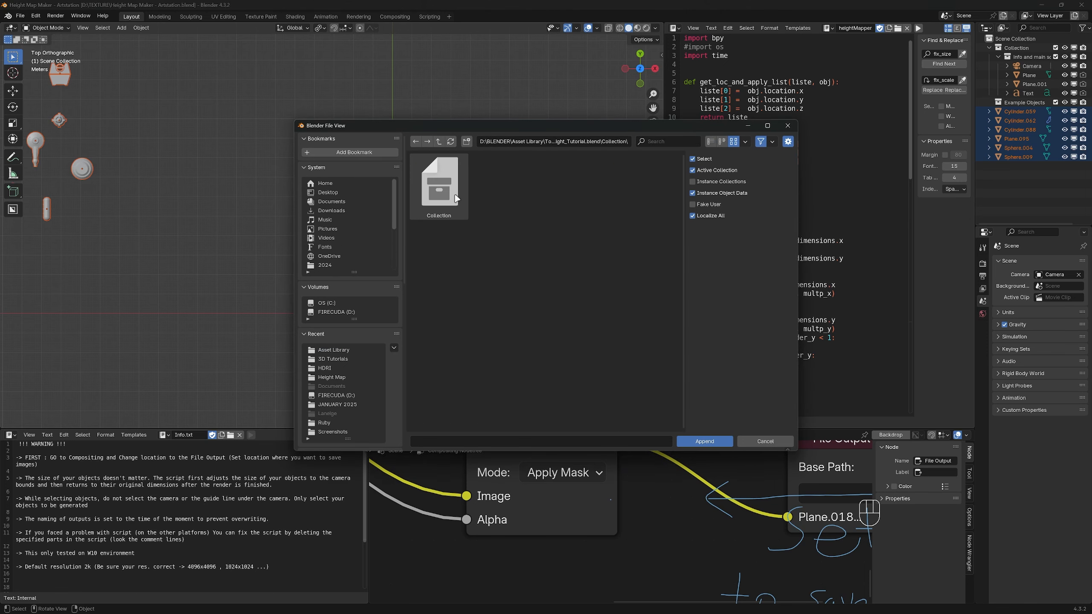
click(438, 183)
click(705, 441)
Move the appended M ornament out of the camera's square field in the negative X direction, with a last shift of -1.4 m.
scroll(461, 317, up, 2)
shift+middle_drag(460, 295, 455, 197)
scroll(454, 202, up, 2)
click(449, 259)
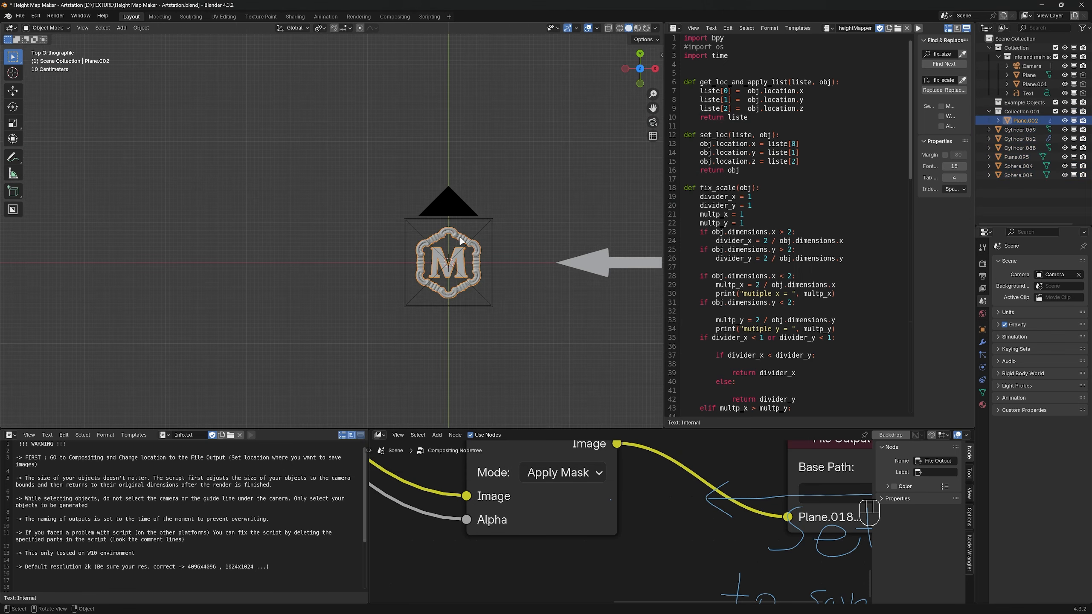
key(g)
key(g)
shift+middle_drag(544, 219, 517, 277)
key(g)
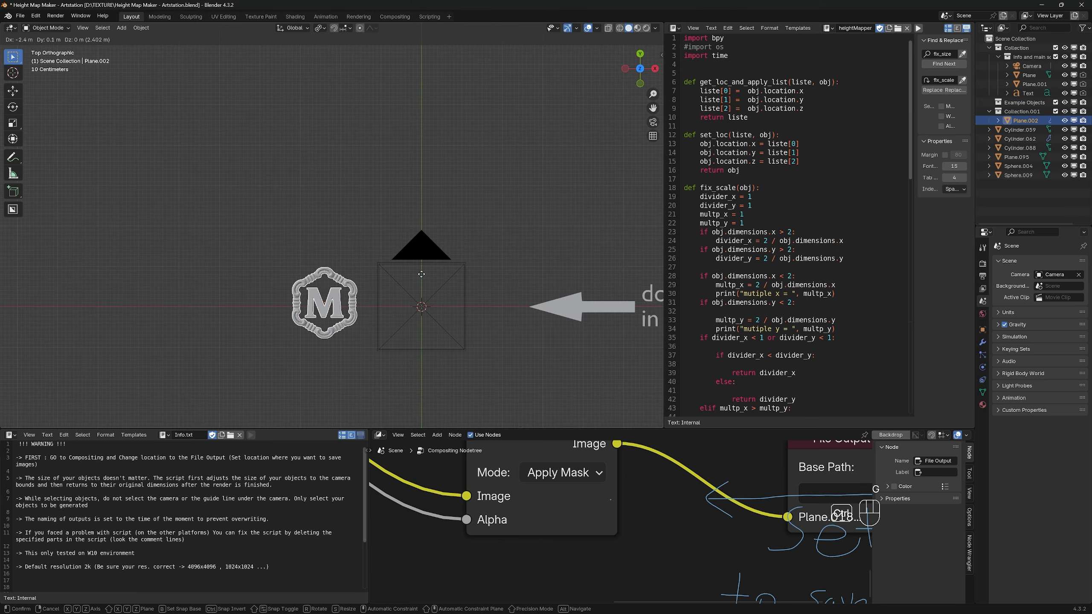
ctrl+click(438, 273)
shift+middle_drag(447, 272, 387, 220)
key(g)
ctrl+click(328, 226)
shift+middle_drag(321, 253, 314, 250)
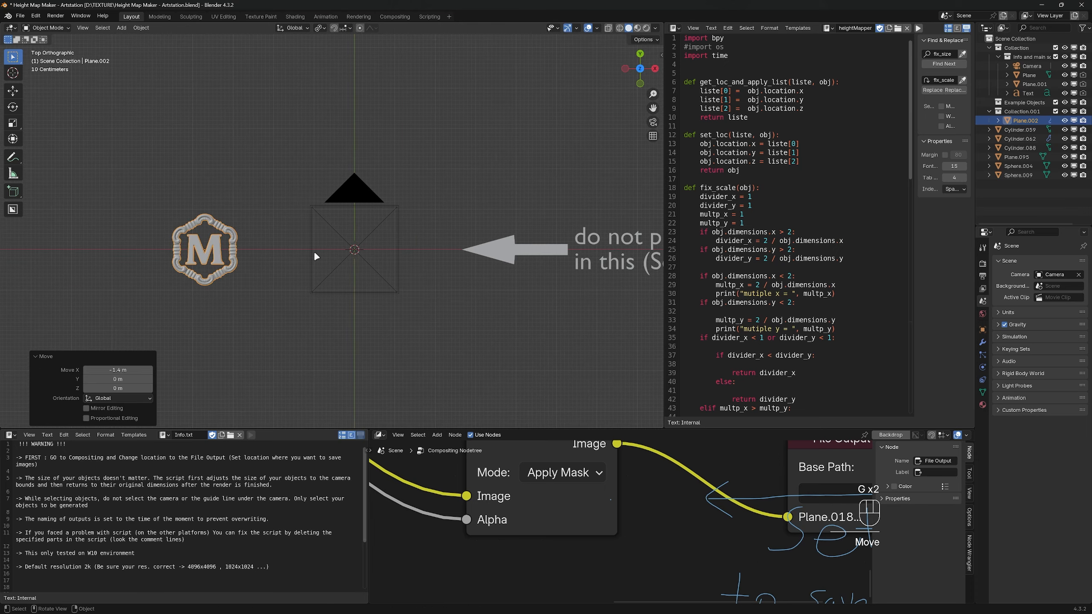
Set the File Output node's base path to the Height Map folder inside D:\TEXTURE.
scroll(600, 513, down, 3)
shift+middle_drag(603, 514, 509, 535)
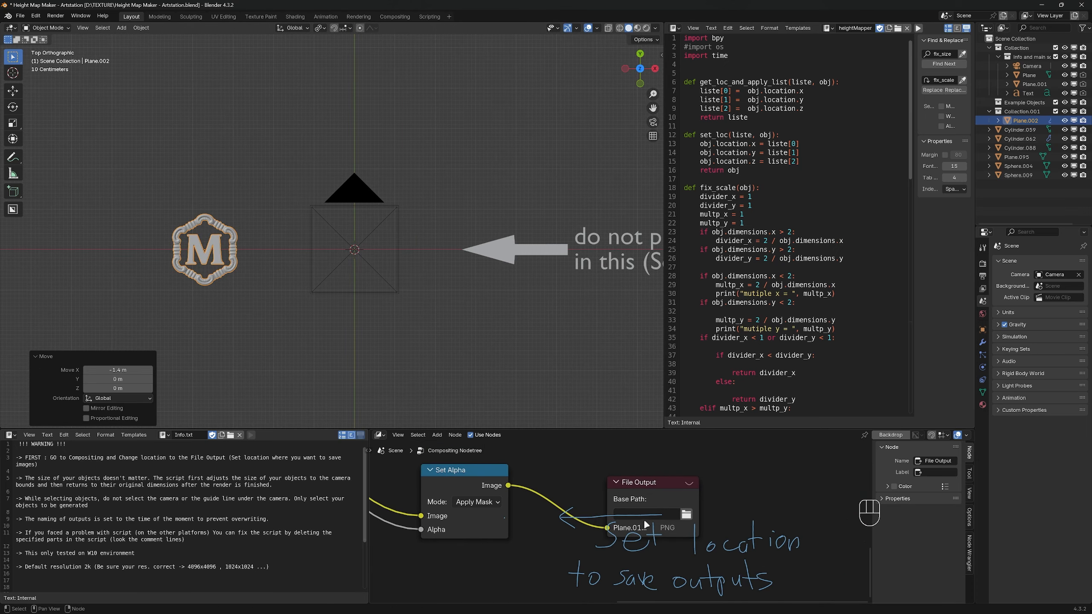
shift+middle_drag(658, 498, 635, 480)
click(647, 494)
scroll(354, 242, down, 8)
click(353, 248)
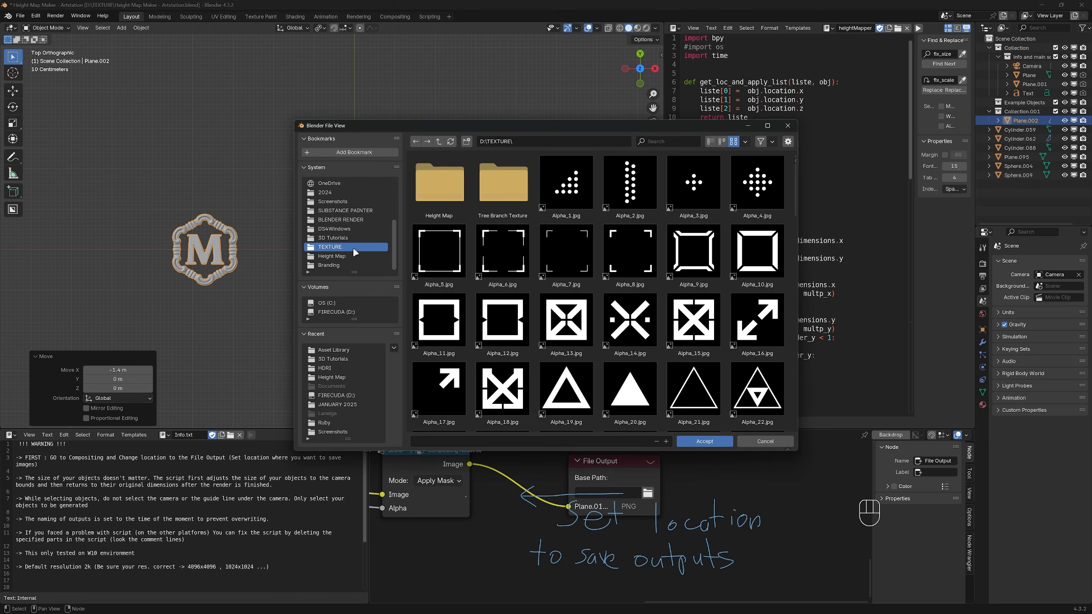
click(353, 256)
click(712, 443)
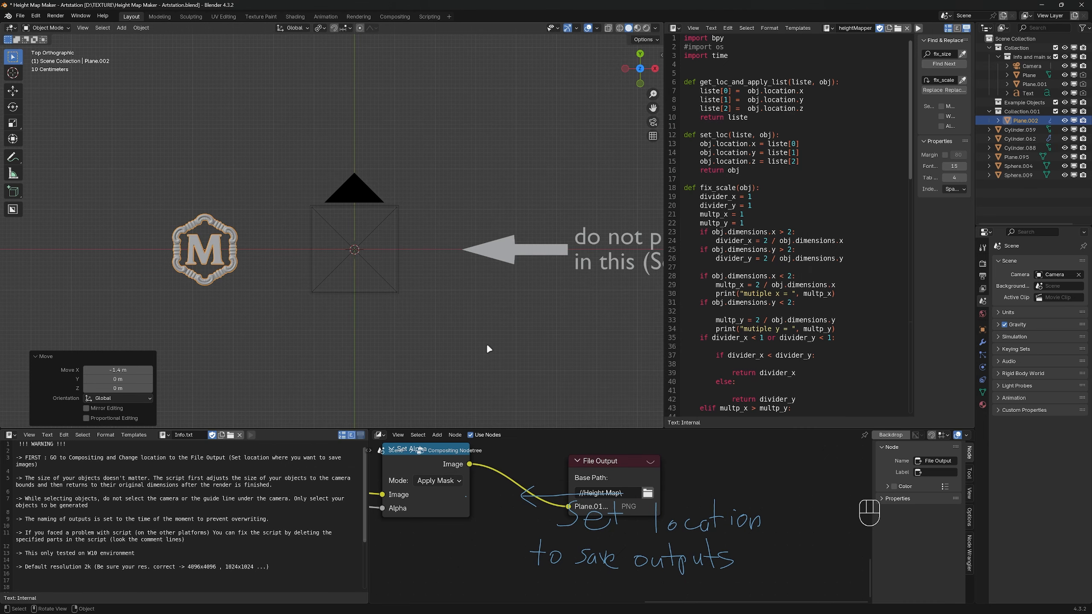
Generate the M ornament's height map with the heightMapper script and open the resulting PNG from the Height Map folder in File Explorer.
click(241, 231)
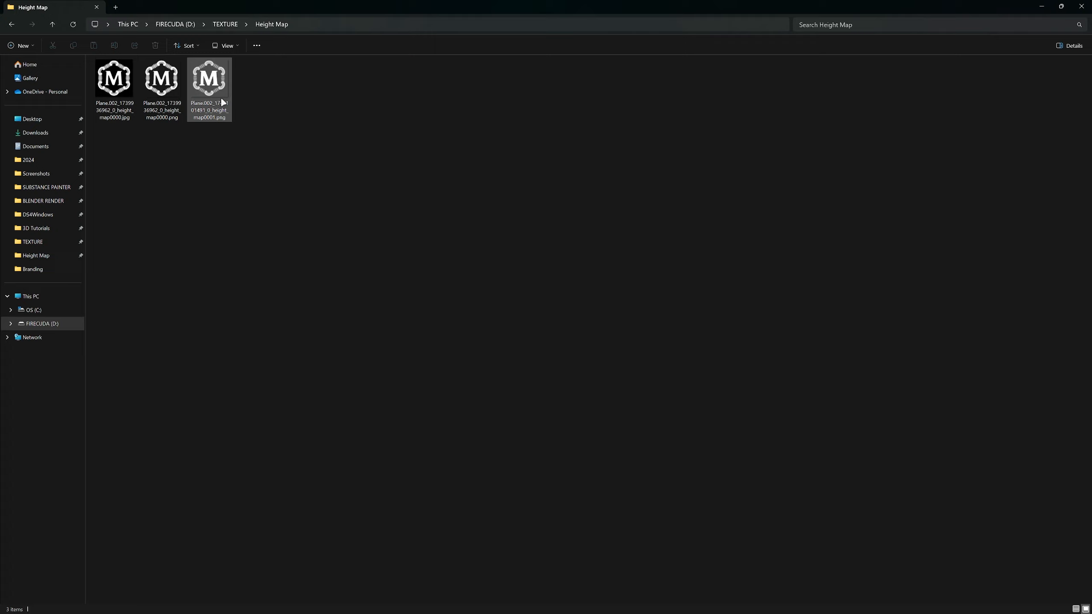
double_click(212, 93)
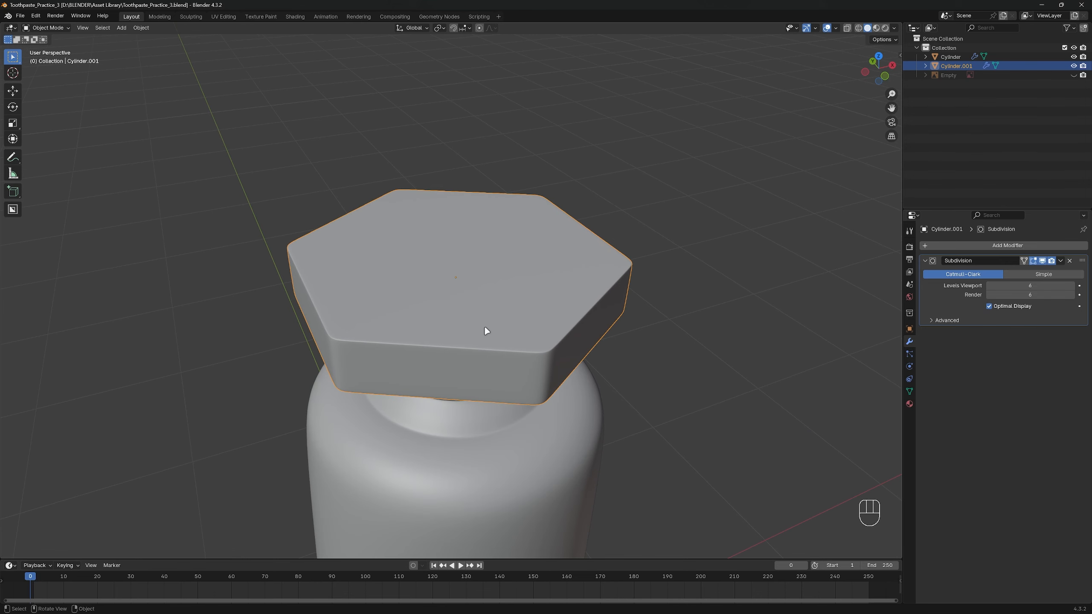
In Toothpaste_Practice_3.blend, bring up the hexagonal cap's material in the Shading workspace and move the Principled BSDF away from the Material Output.
key(Tab)
key(Tab)
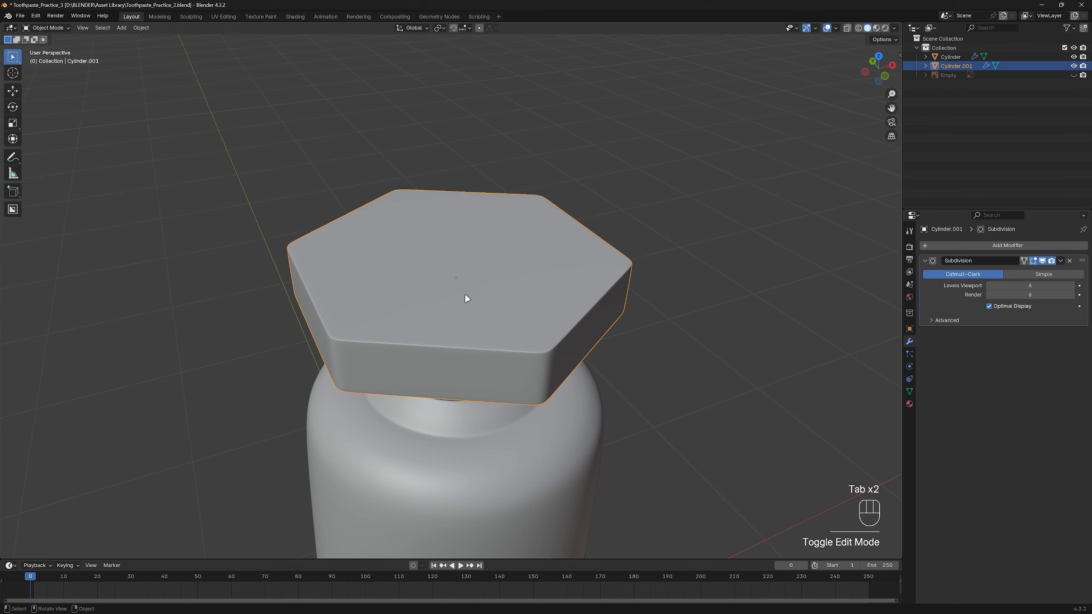
middle_drag(464, 293, 396, 153)
click(295, 16)
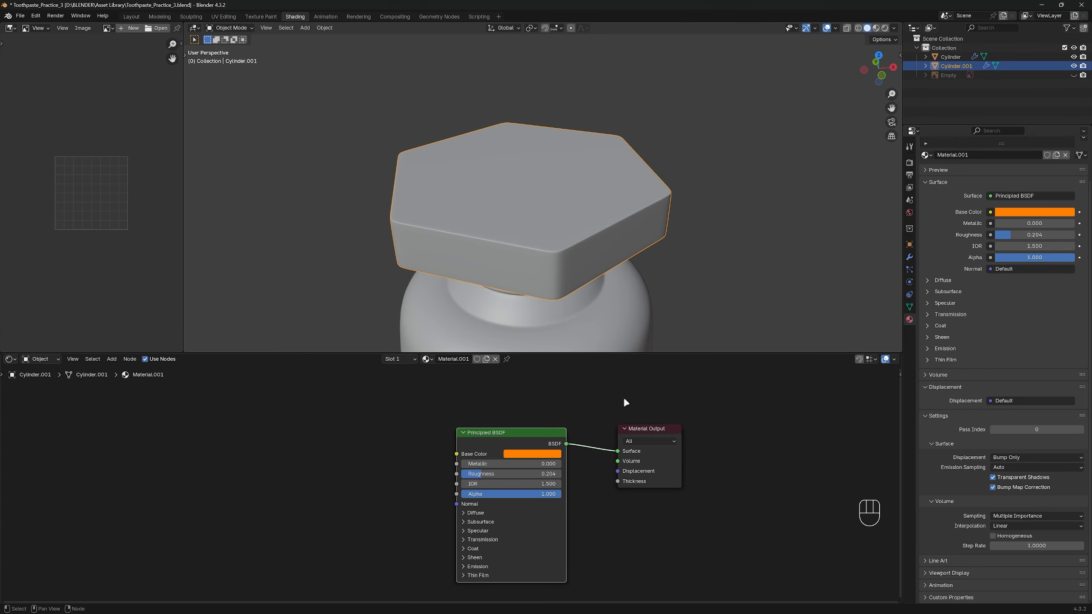
middle_drag(623, 400, 601, 371)
scroll(585, 405, up, 2)
drag(549, 432, 496, 438)
middle_drag(518, 422, 548, 416)
Add an Image Texture node below the Principled BSDF and link its Color to the Material Output's Displacement input.
key(shift+a)
text(ima)
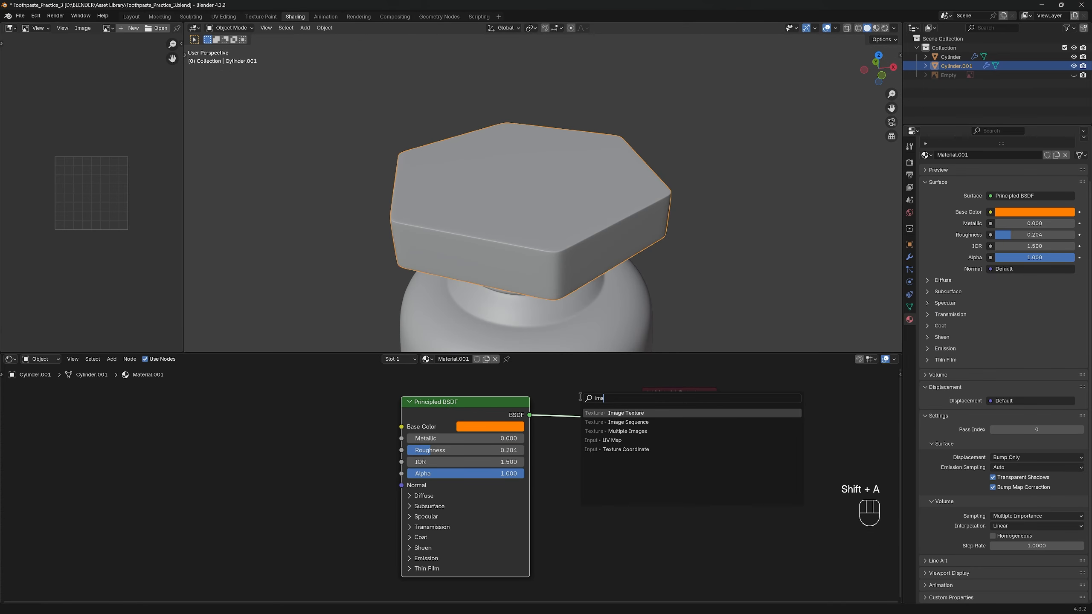
click(666, 415)
click(587, 485)
scroll(587, 486, down, 2)
shift+middle_drag(587, 486, 547, 437)
drag(554, 439, 406, 540)
drag(499, 551, 530, 504)
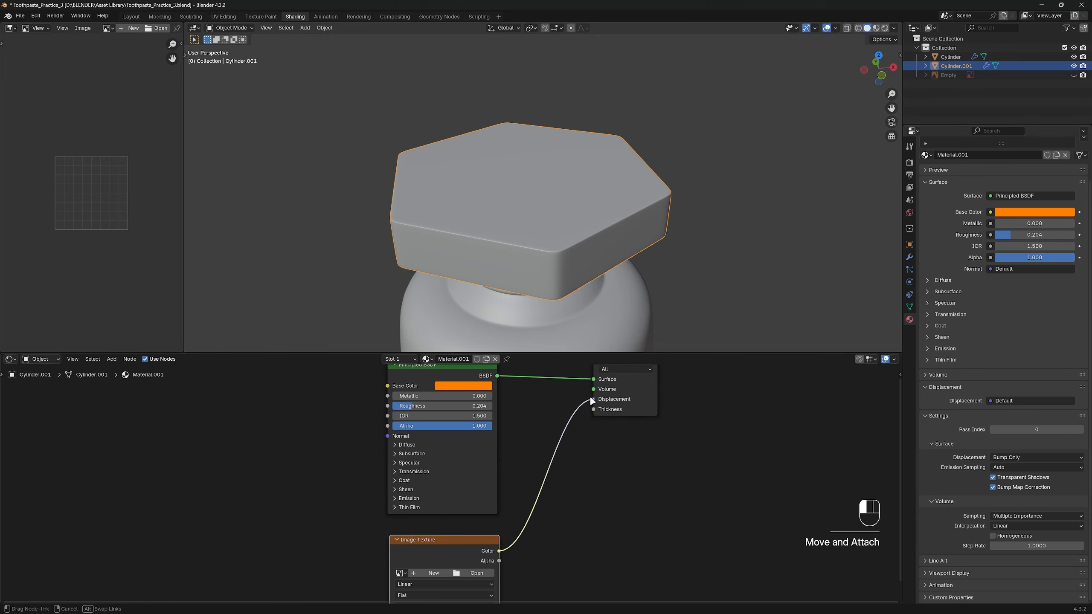
drag(593, 401, 593, 399)
In rendered shading, insert a Displacement node on the texture link and feed the Image Texture's Color into its Height input.
key(shift+z)
key(shift+a)
text(dis)
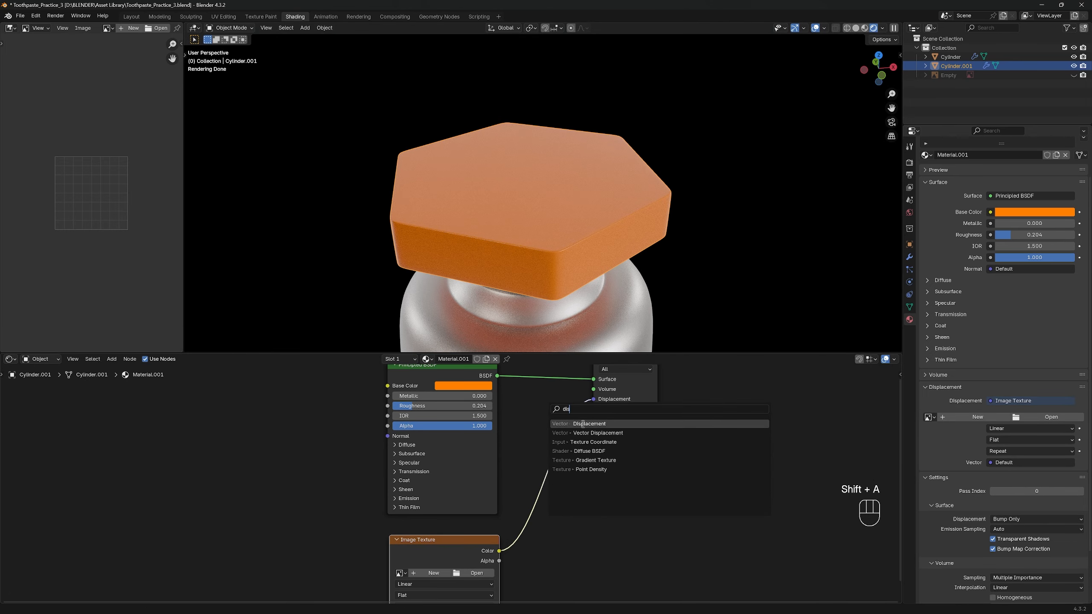
click(583, 424)
click(561, 516)
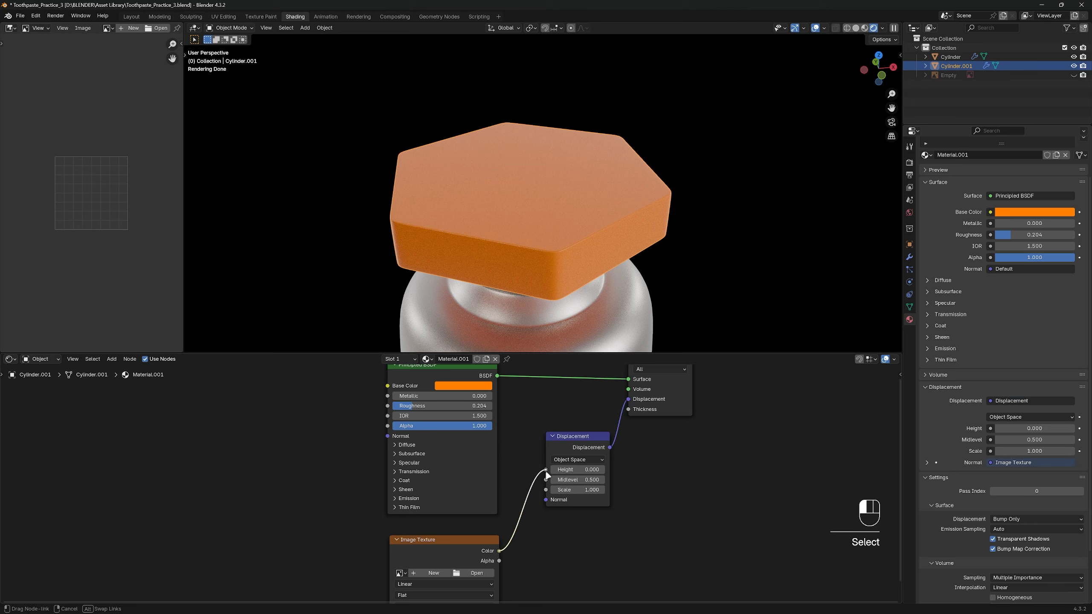
drag(547, 475, 545, 470)
Set the Image Texture node's extension mode to Extend.
middle_drag(542, 483, 578, 422)
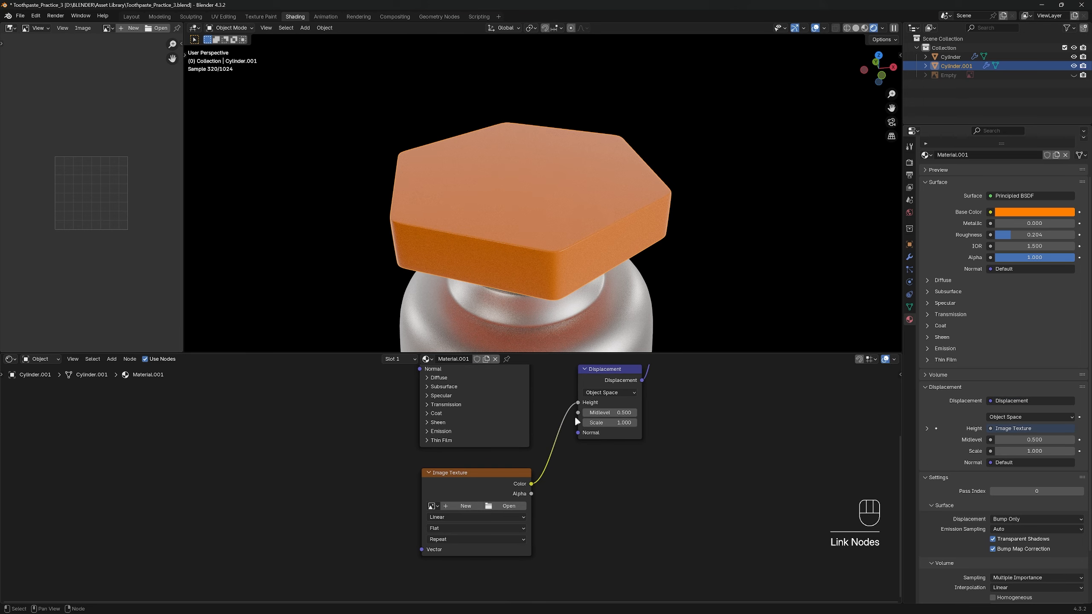
click(517, 539)
click(495, 570)
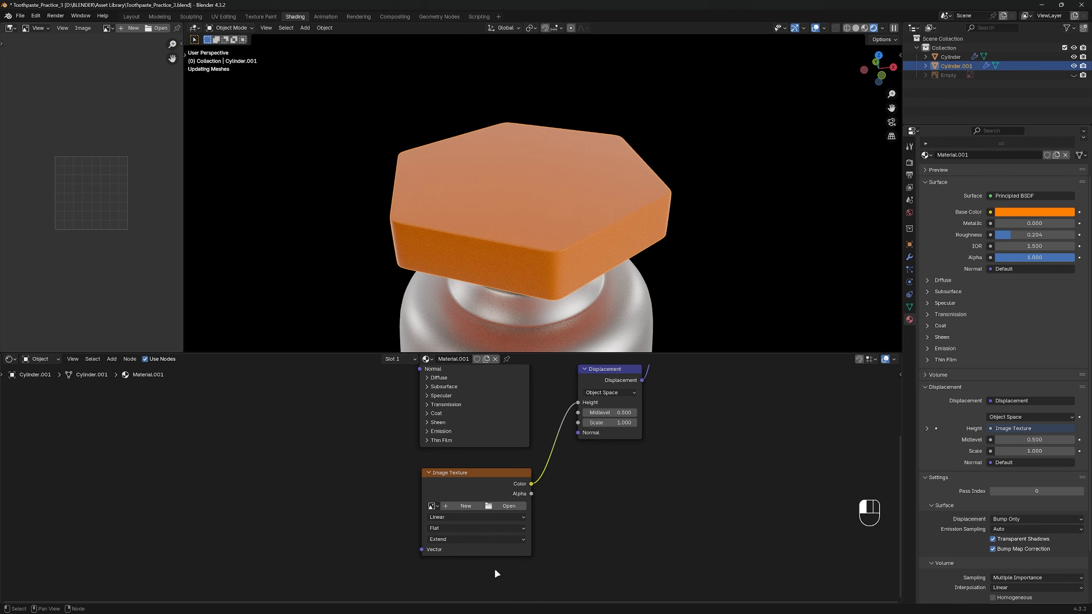
click(504, 506)
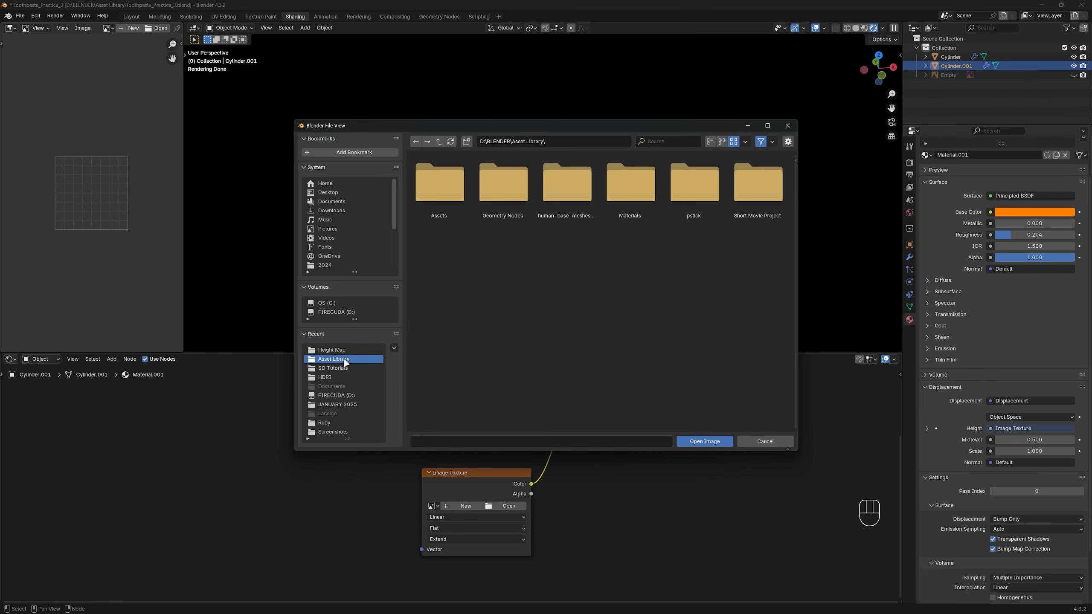
scroll(366, 246, down, 4)
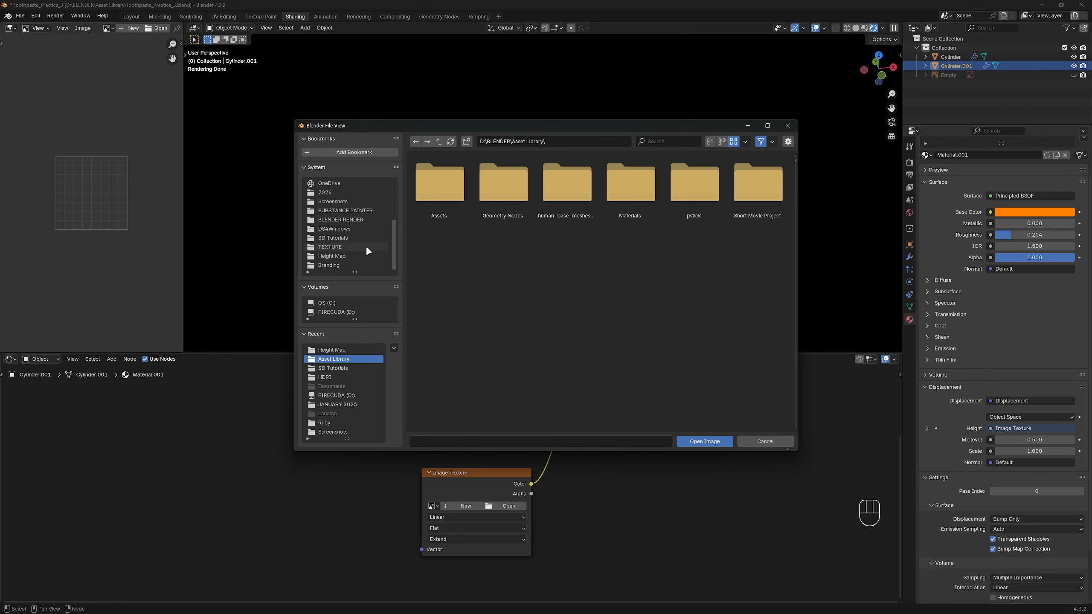
click(361, 246)
double_click(450, 200)
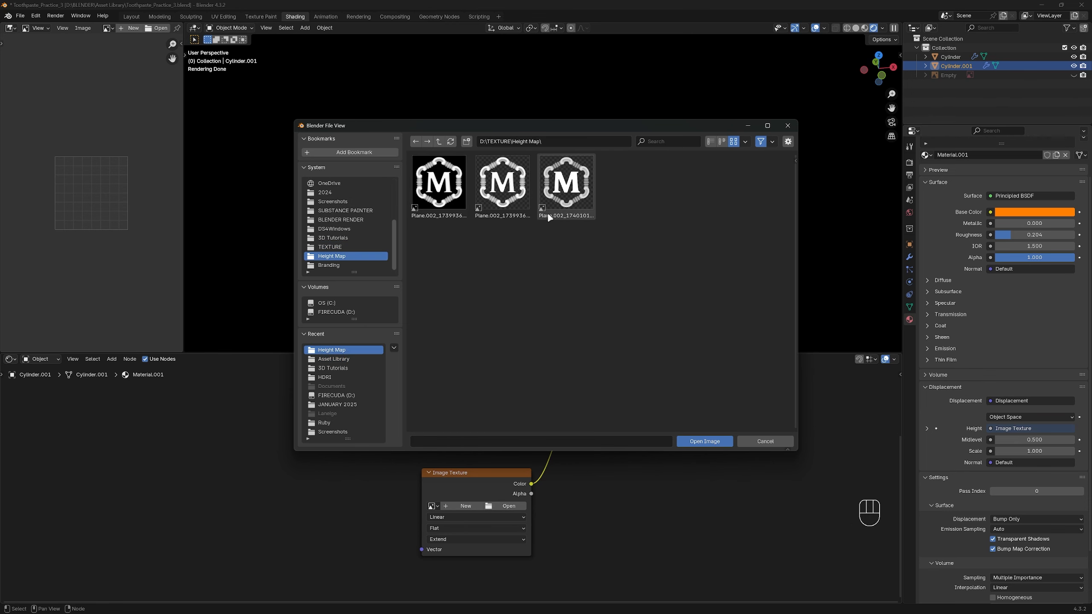
double_click(564, 206)
scroll(538, 274, up, 5)
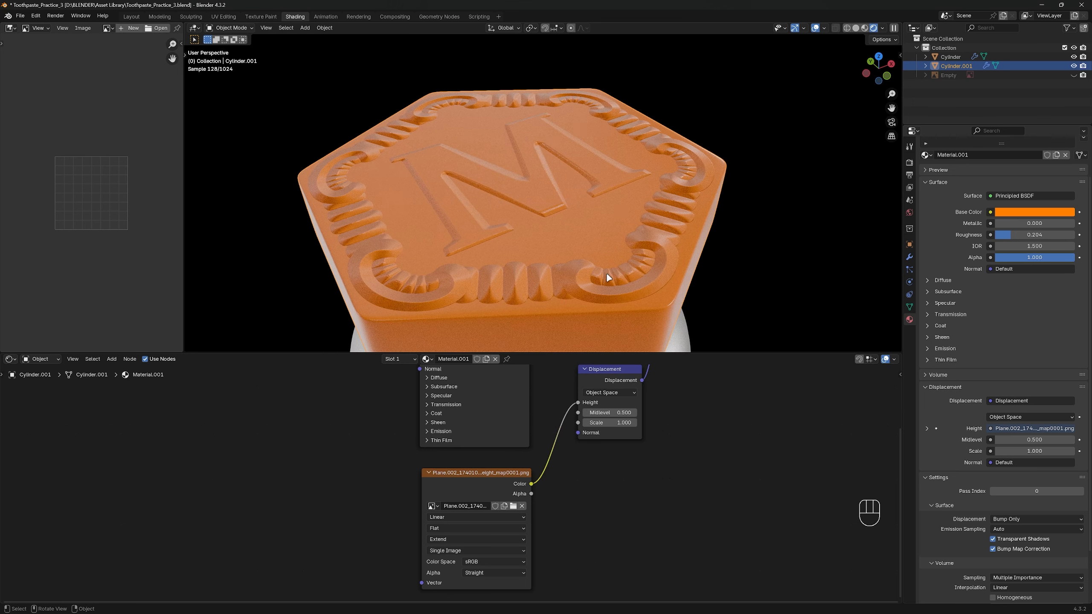
Set the material's displacement method to Displacement and Bump, and give the Displacement node a midlevel of 0 and a scale of 0.04.
scroll(940, 393, down, 3)
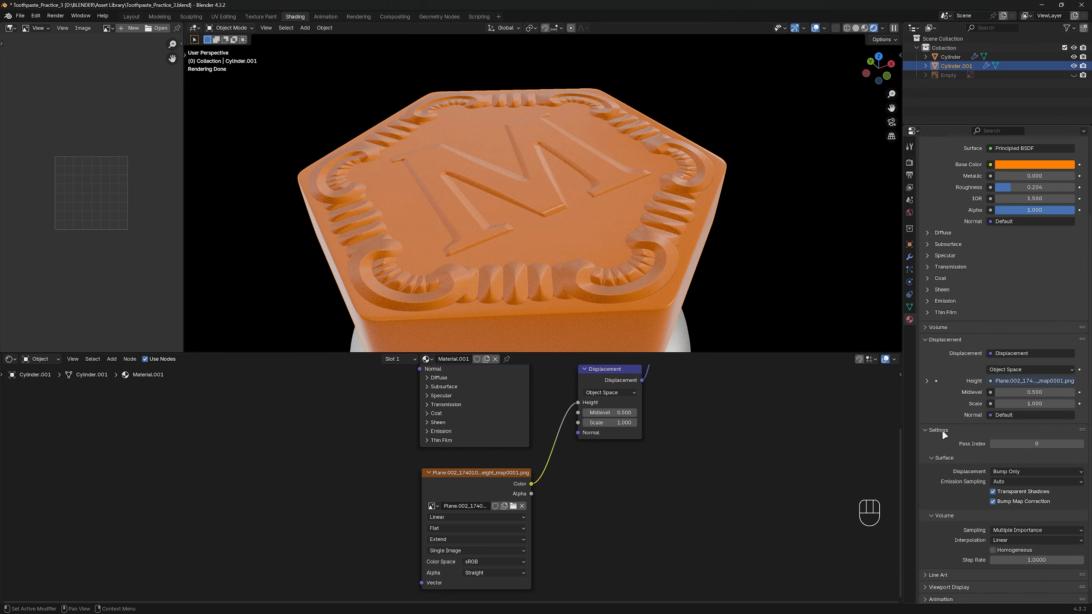
click(1017, 472)
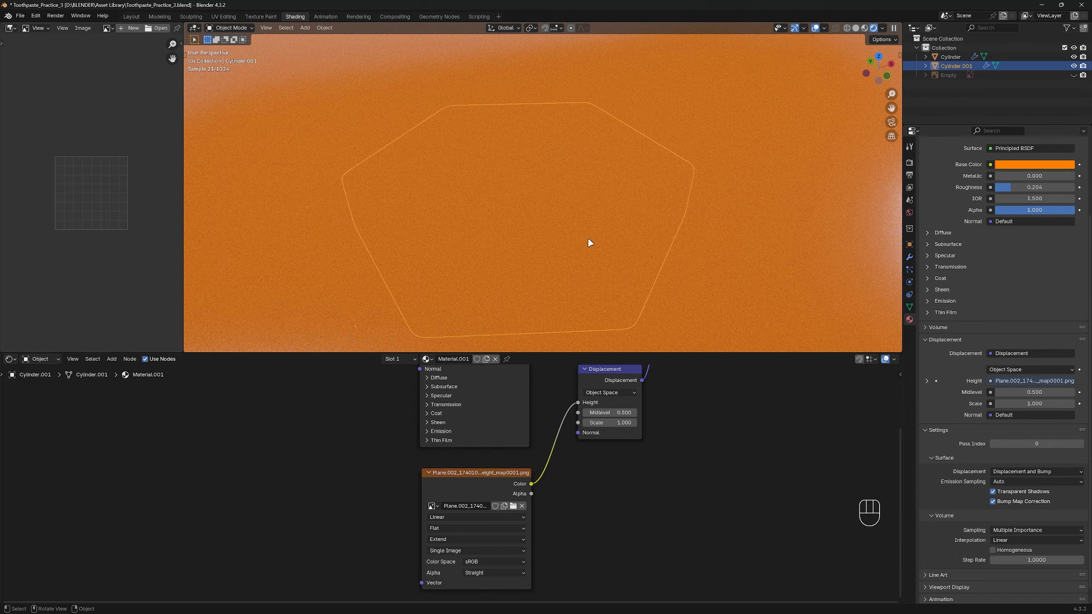
scroll(588, 238, down, 4)
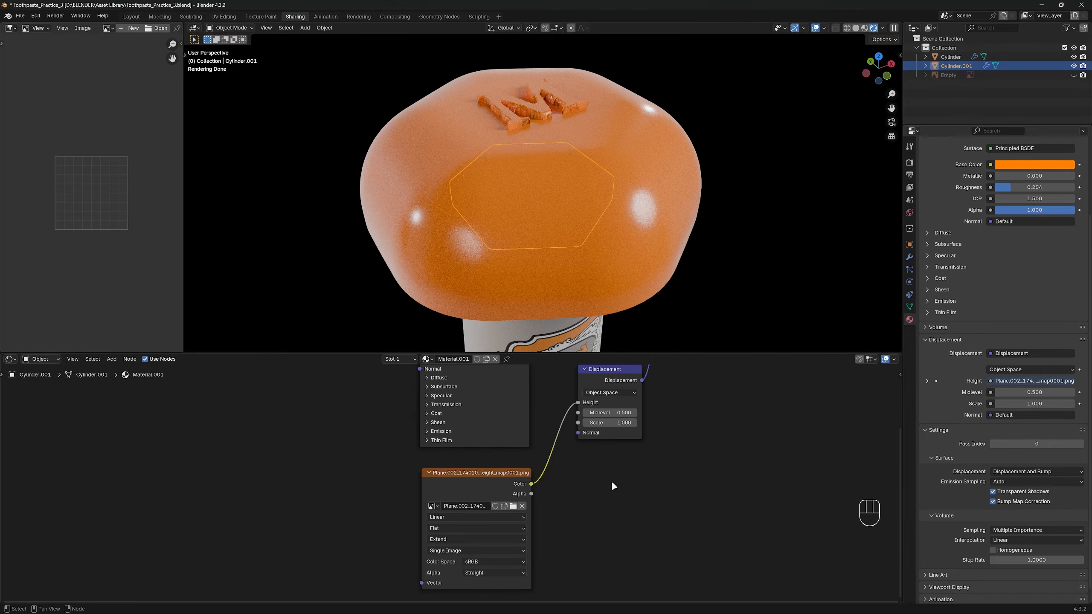
scroll(613, 486, up, 2)
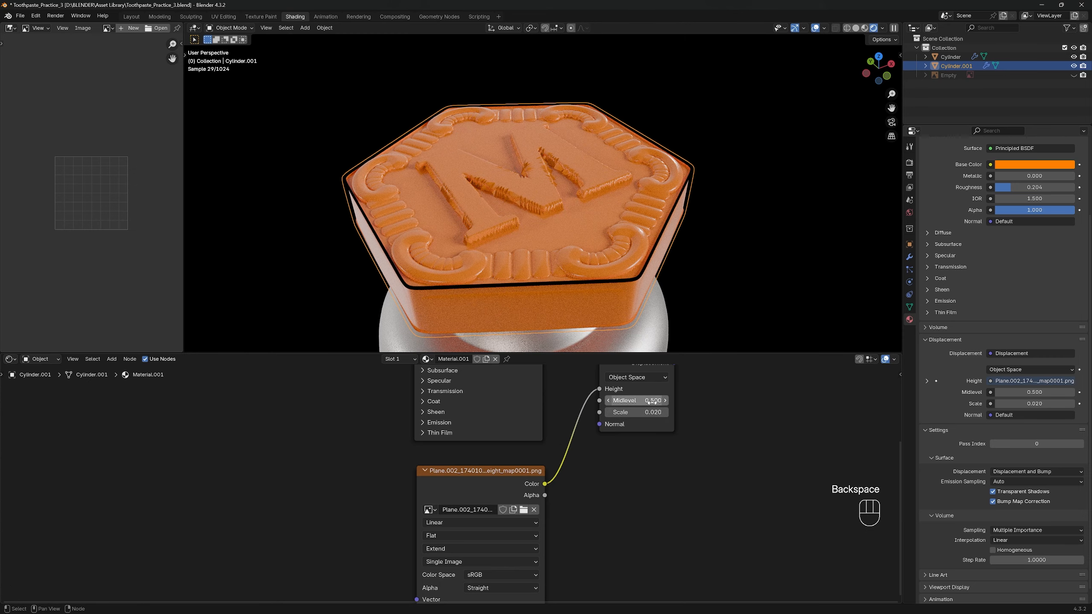
key(Return)
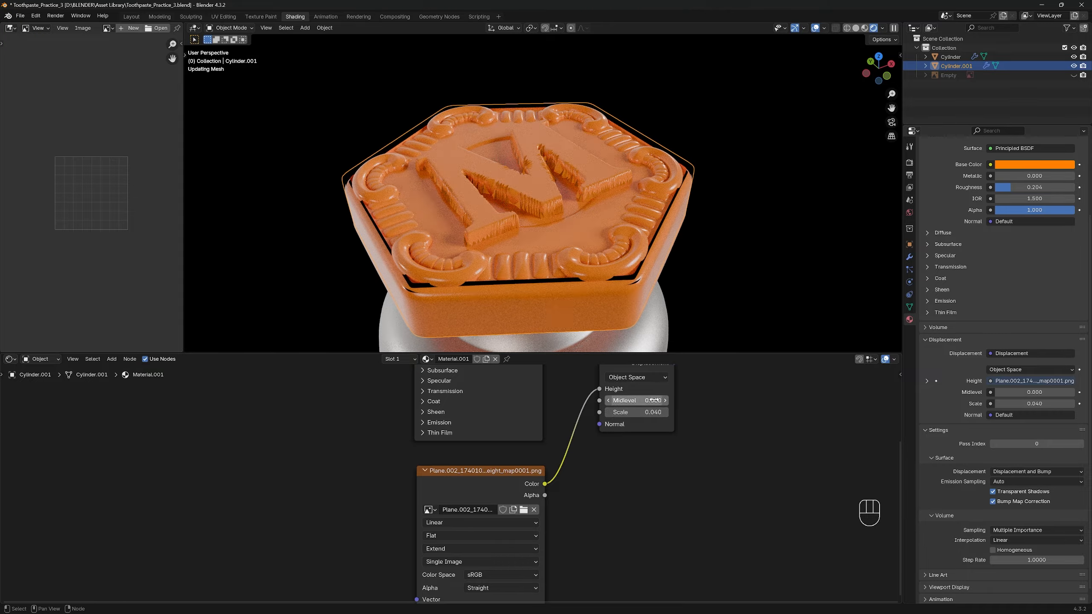
Set the viewport levels of the cap's Subdivision modifier to 6.
middle_drag(587, 280, 523, 234)
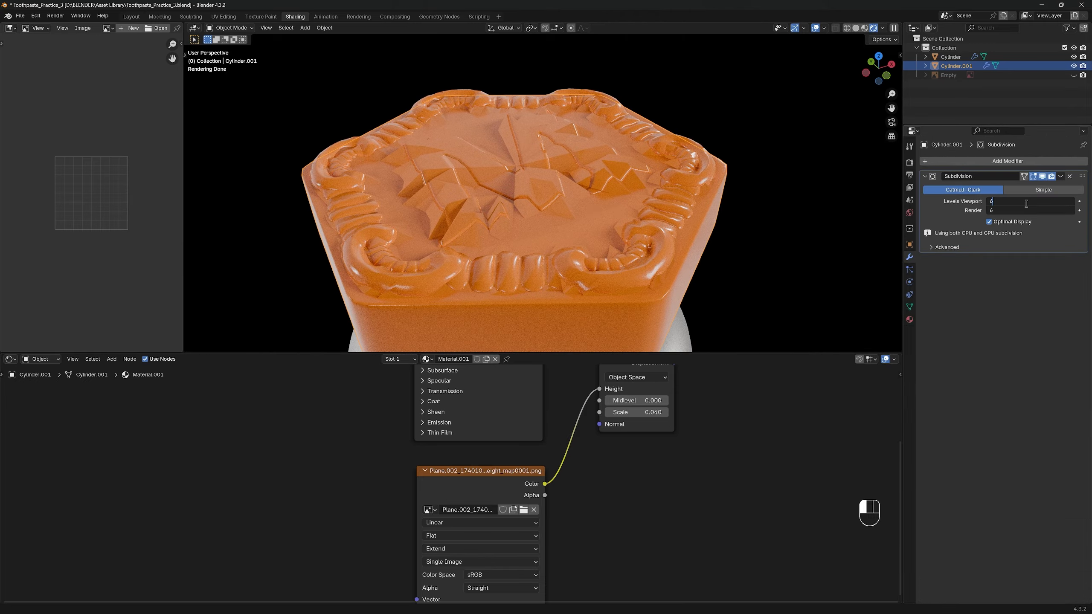
key(Return)
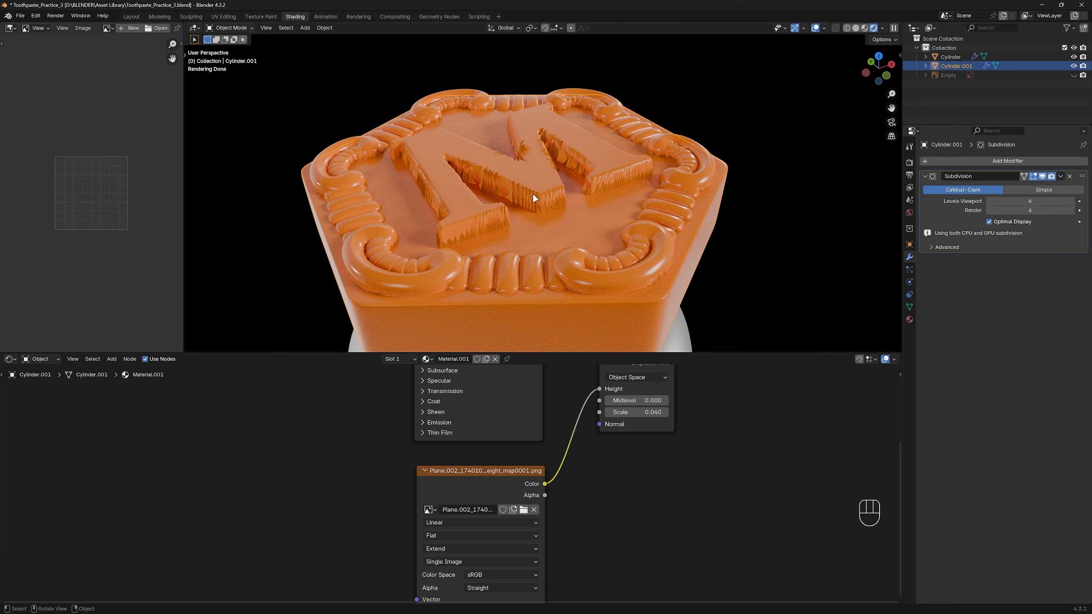
Inset the cap's top face three times in Edit Mode, then check the denser M relief in rendered shading.
key(z)
key(Tab)
key(3)
click(589, 220)
key(i)
click(767, 195)
key(i)
click(739, 195)
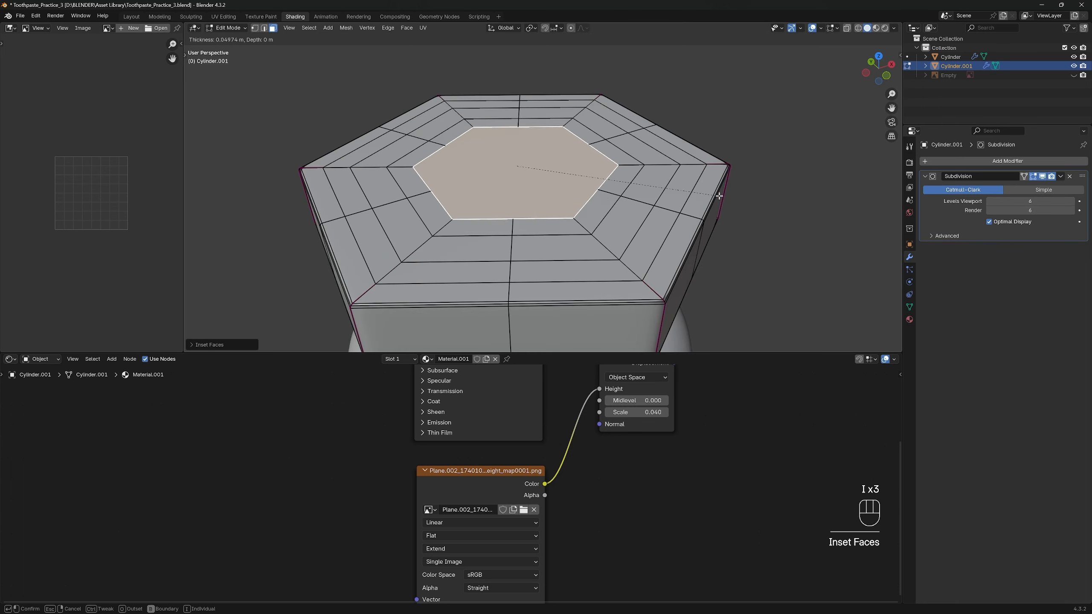
click(658, 196)
key(Tab)
key(z)
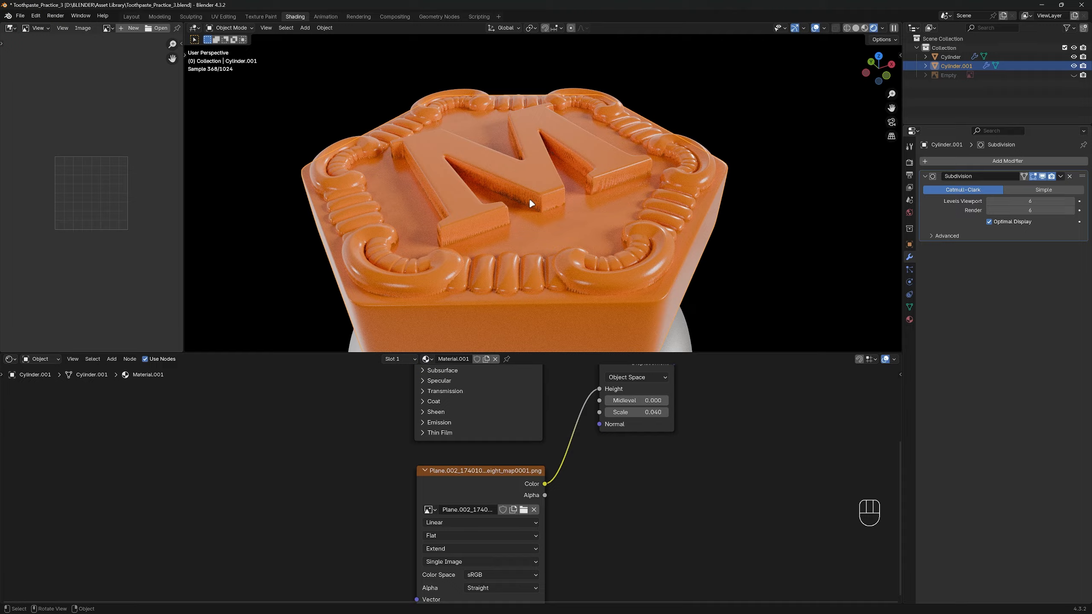
scroll(472, 251, up, 2)
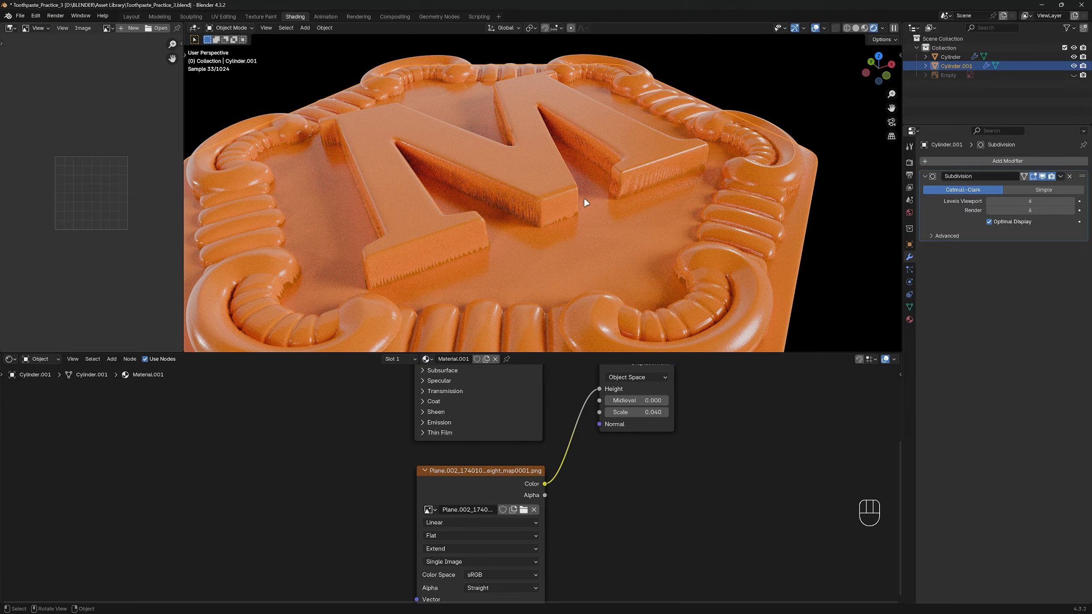
scroll(572, 215, down, 4)
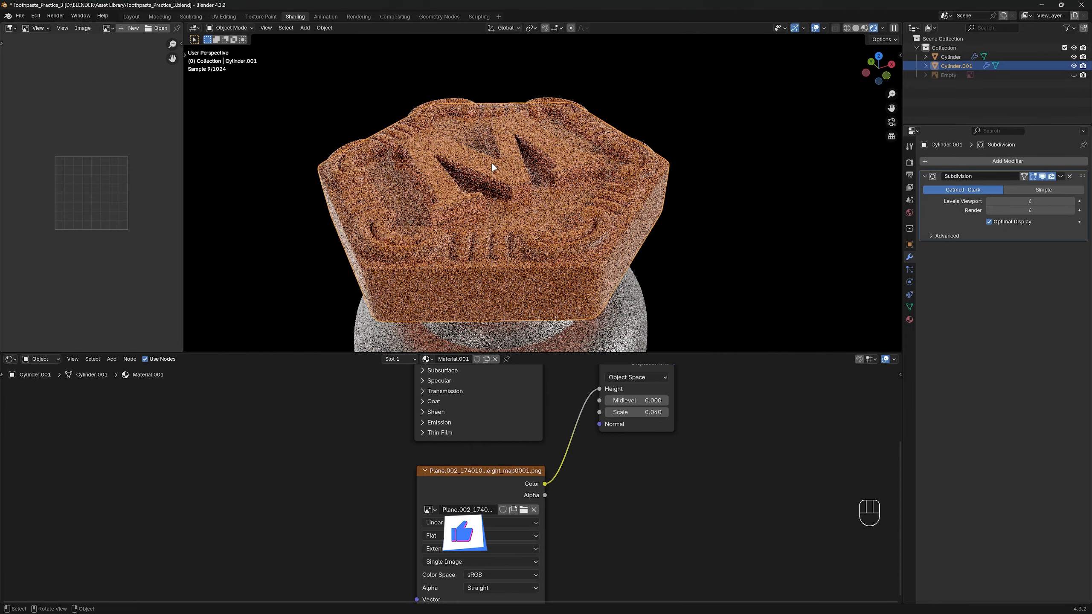
Replace the Image Texture's image with Toothpaste_Height.jpg from D:\3D Tutorials and inspect the relief on the cap.
click(523, 509)
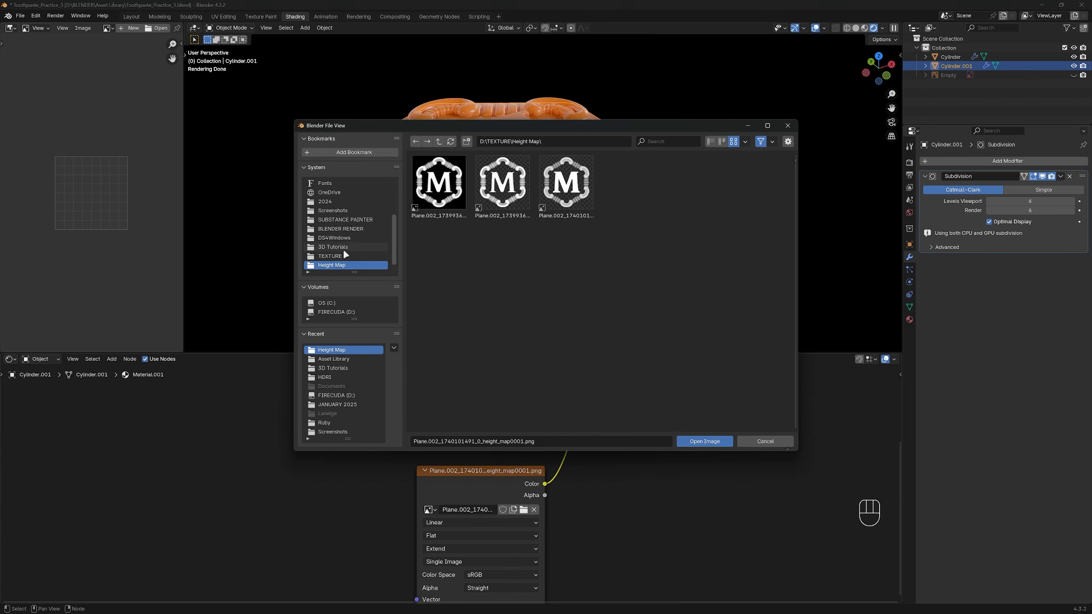
scroll(343, 250, down, 1)
click(346, 237)
click(684, 146)
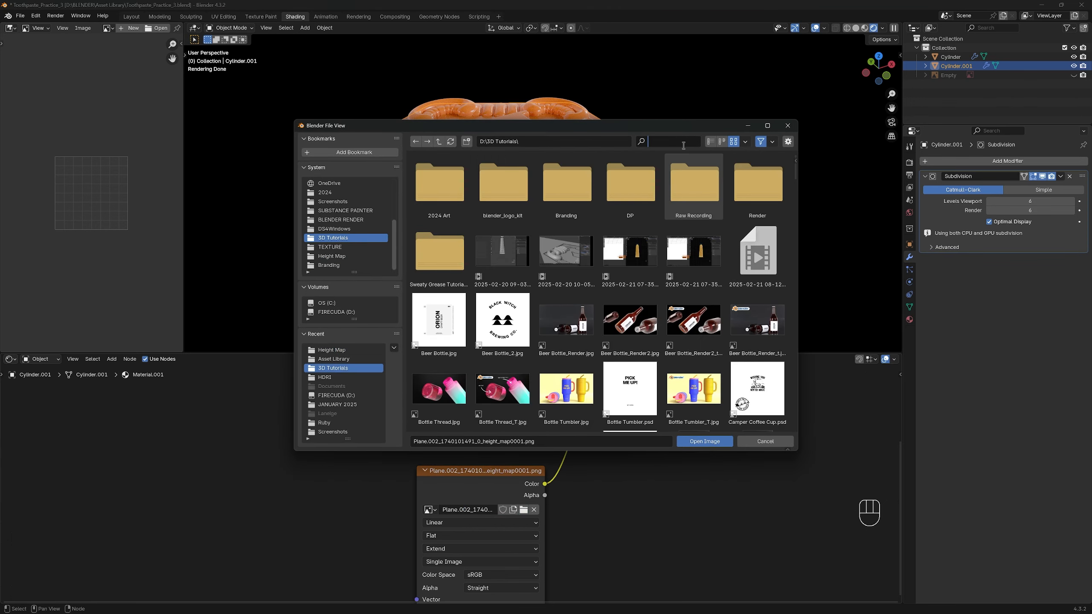
text(toot)
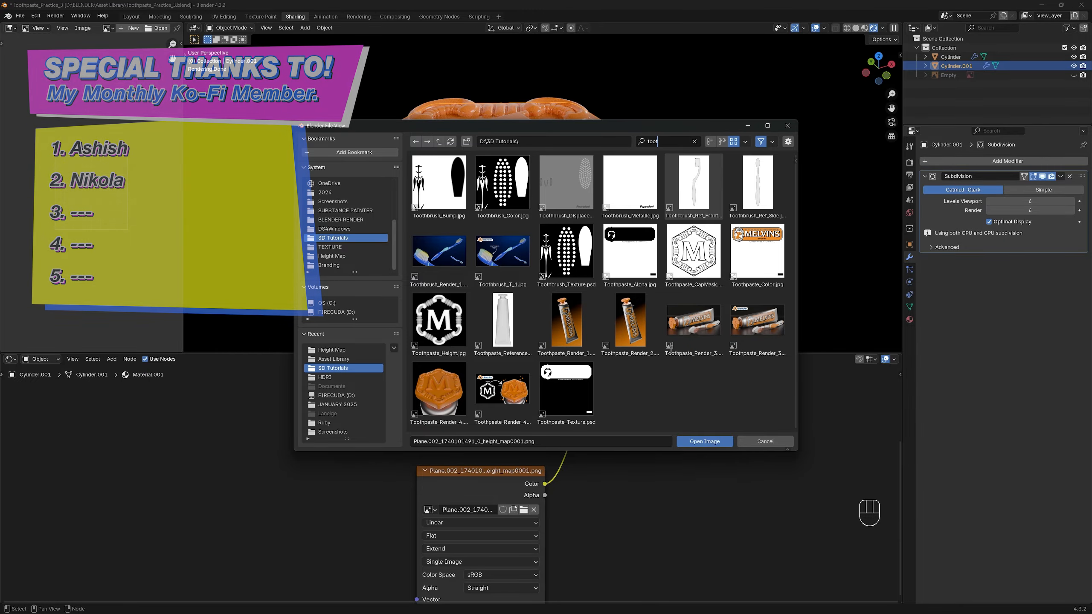
double_click(447, 334)
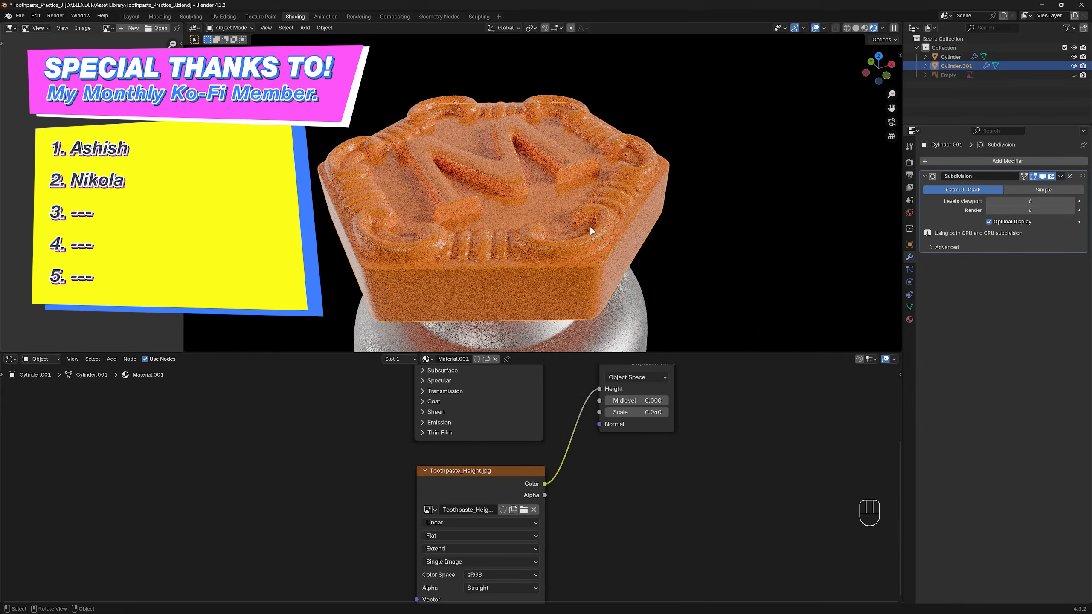
scroll(586, 225, up, 4)
middle_drag(585, 232, 628, 229)
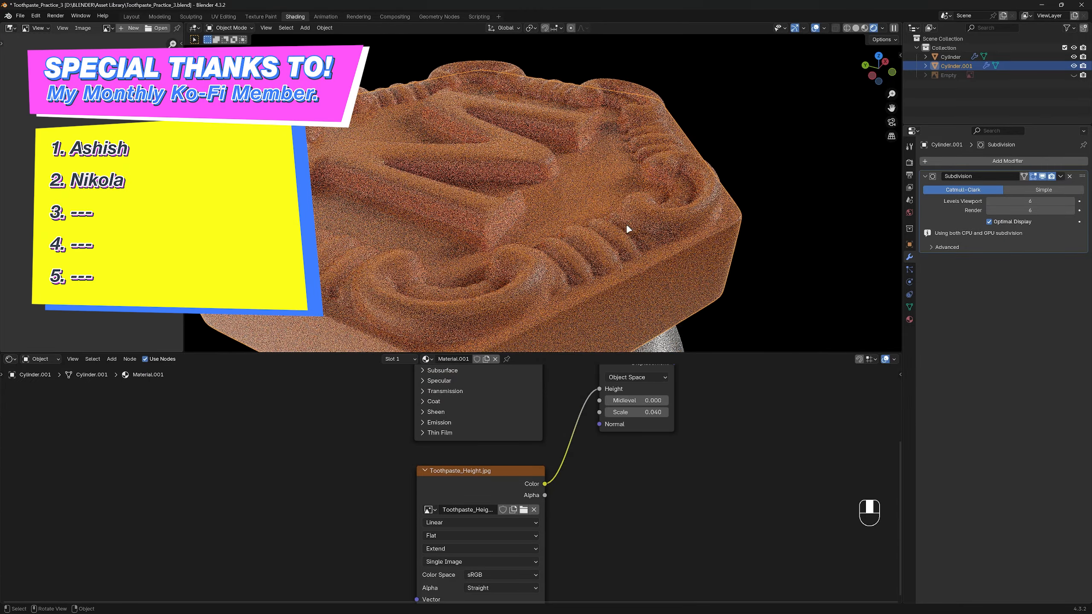